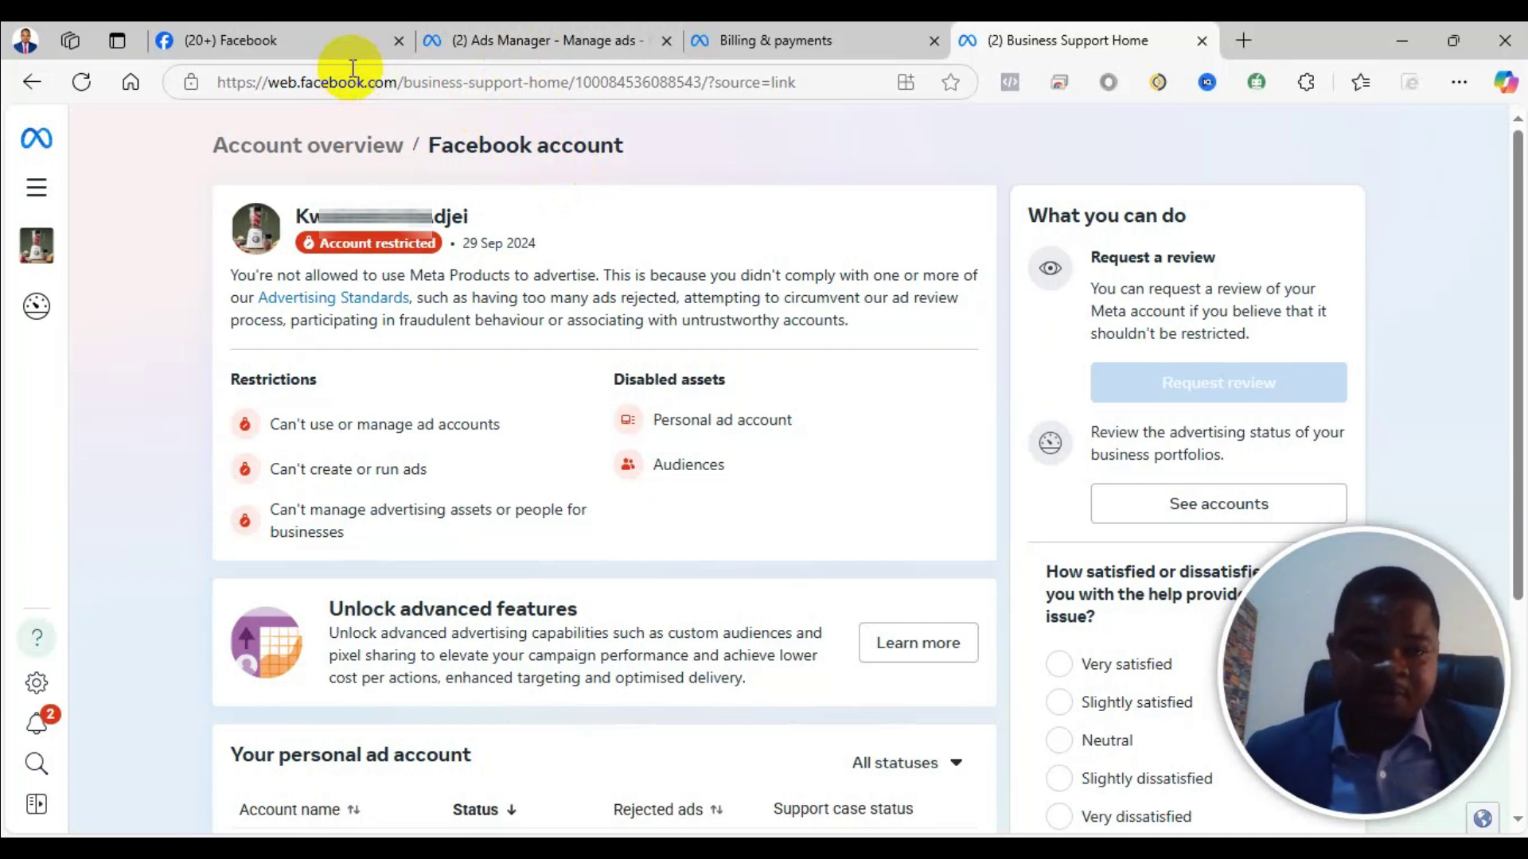
Open Ads Manager in a new tab from the Facebook home page and check the campaigns and ad account selector
{"action": "left_click", "coordinate": [297, 30]}
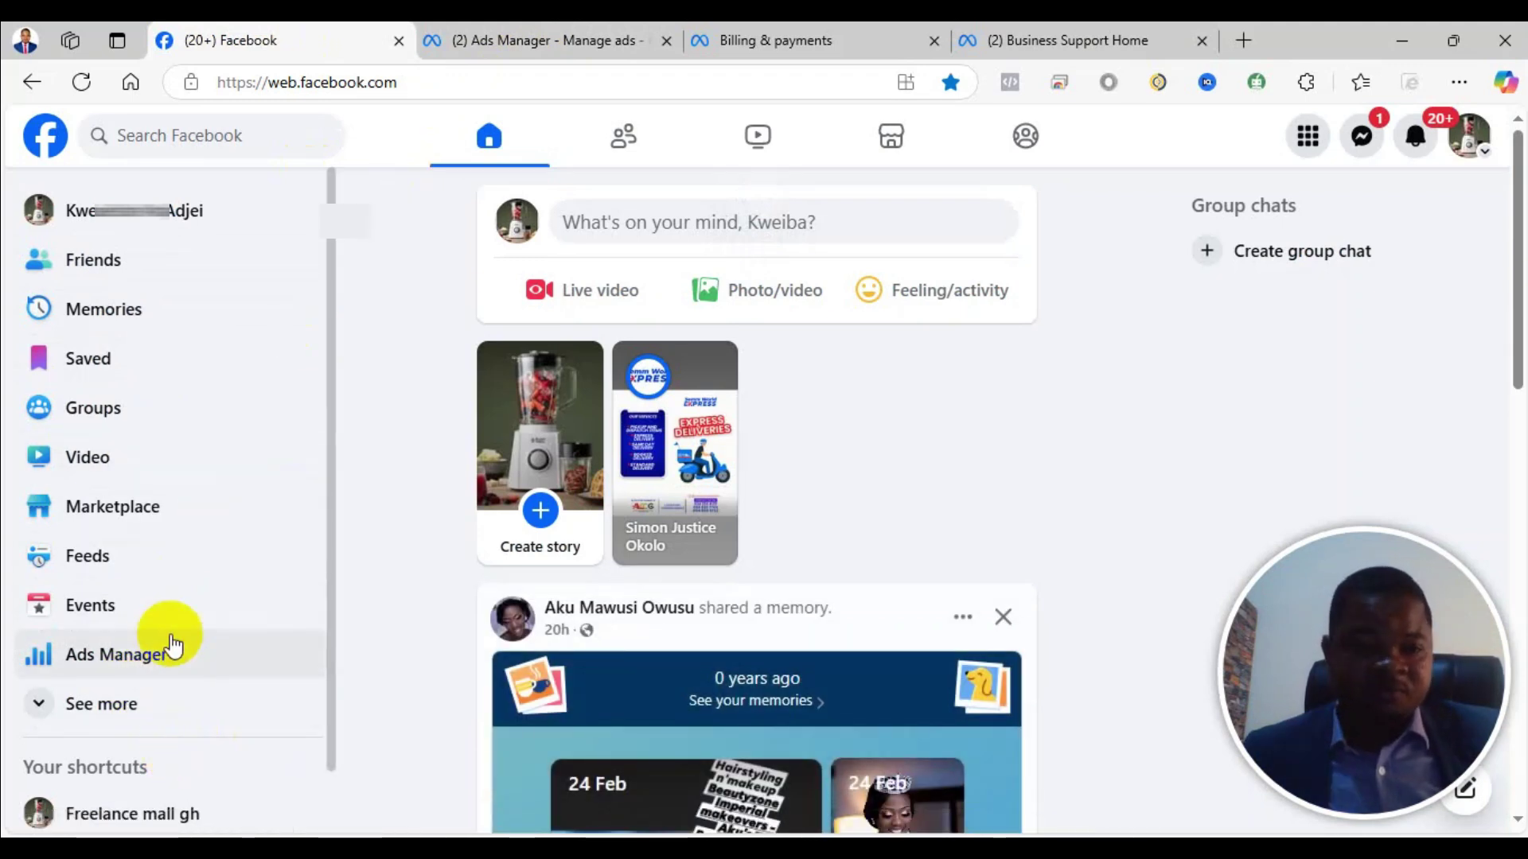
{"action": "right_click", "coordinate": [165, 661]}
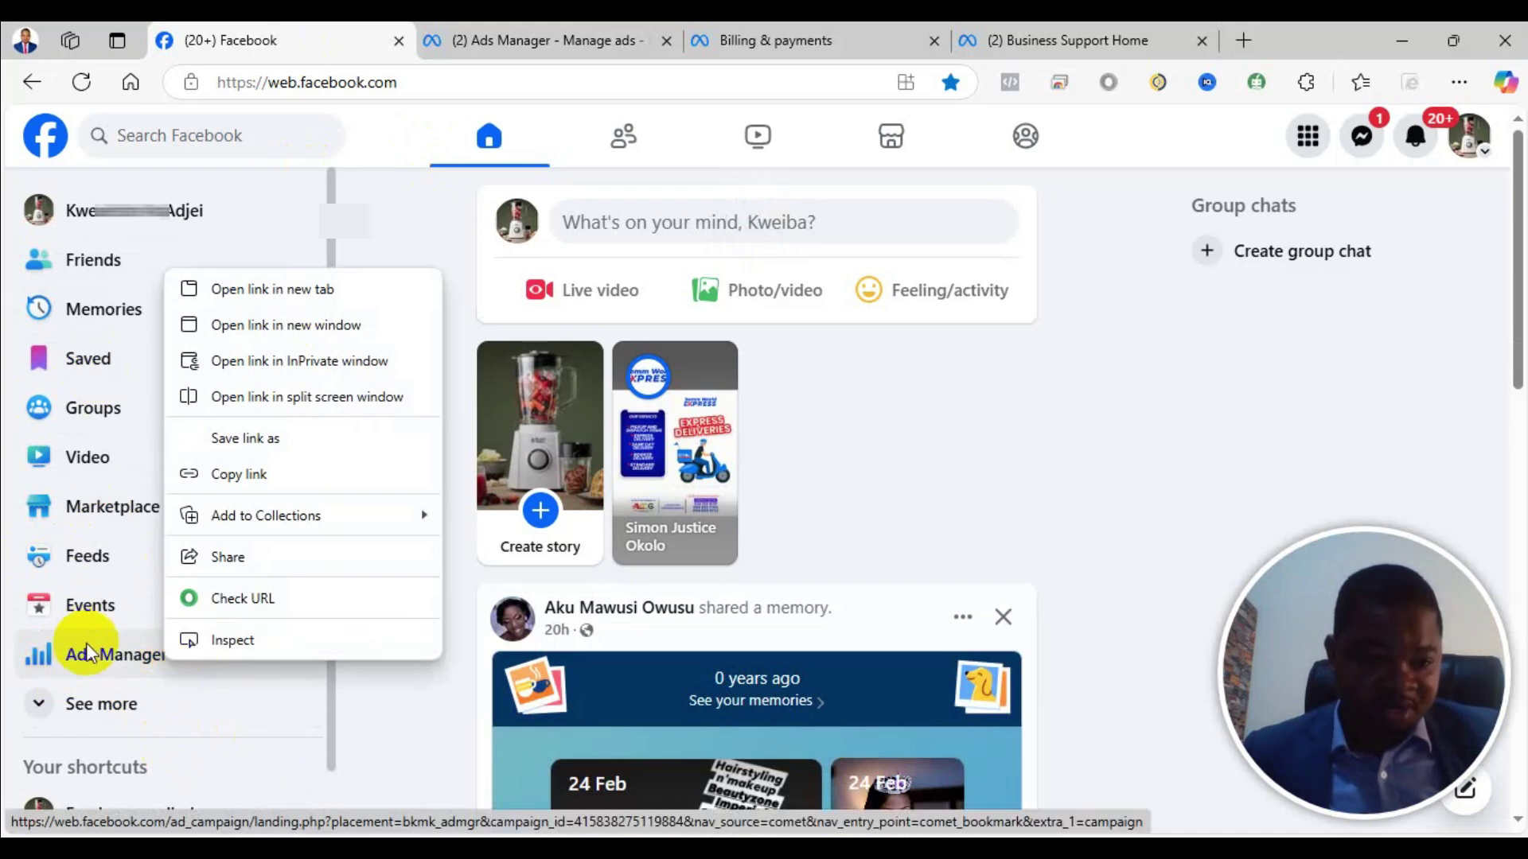
{"action": "left_click", "coordinate": [337, 289]}
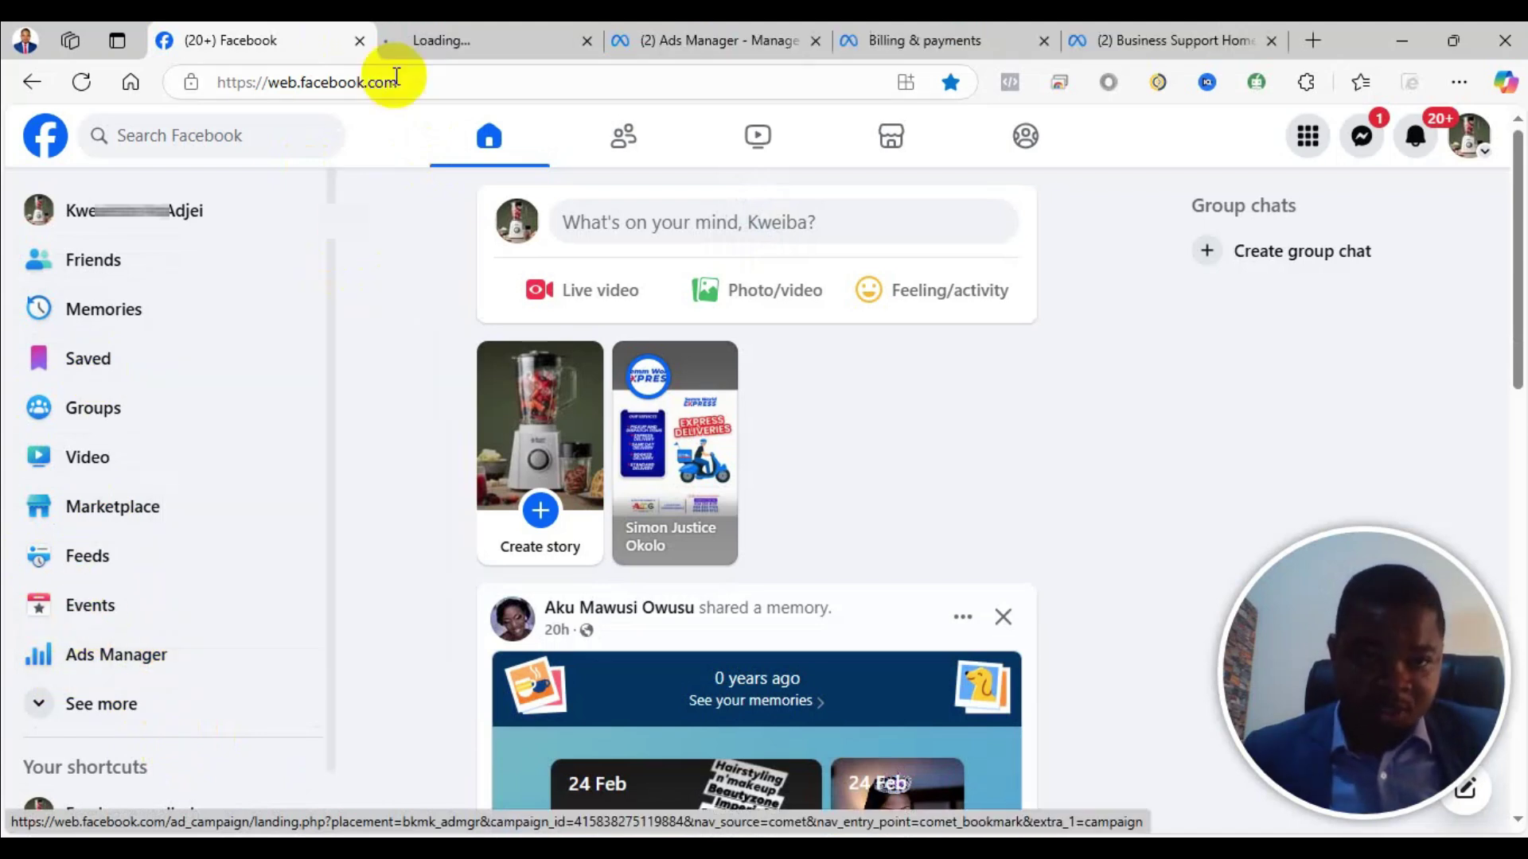
{"action": "left_click", "coordinate": [484, 34]}
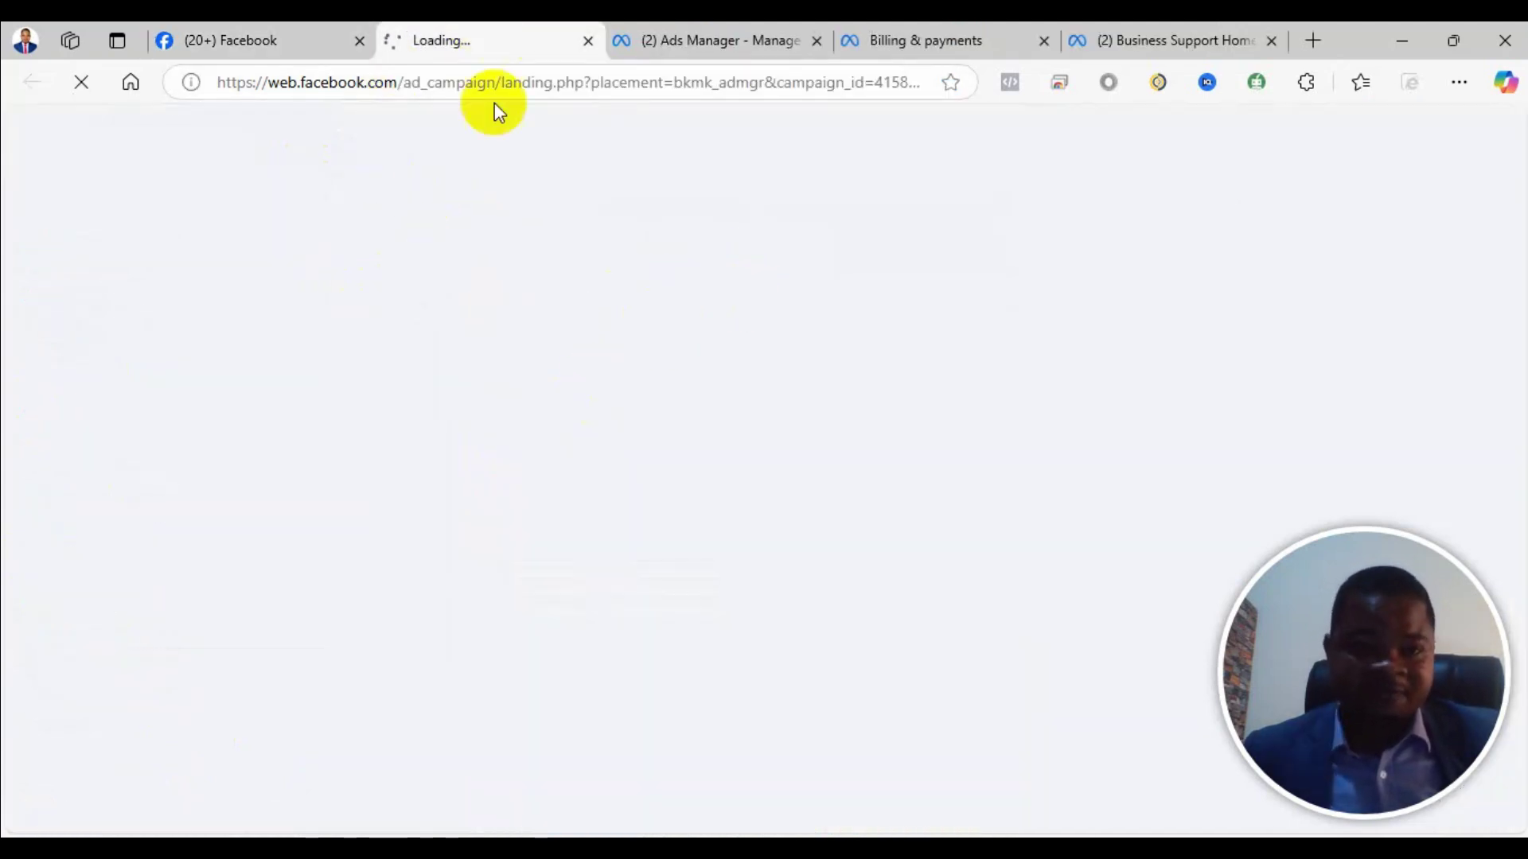
{"action": "left_click", "coordinate": [681, 32]}
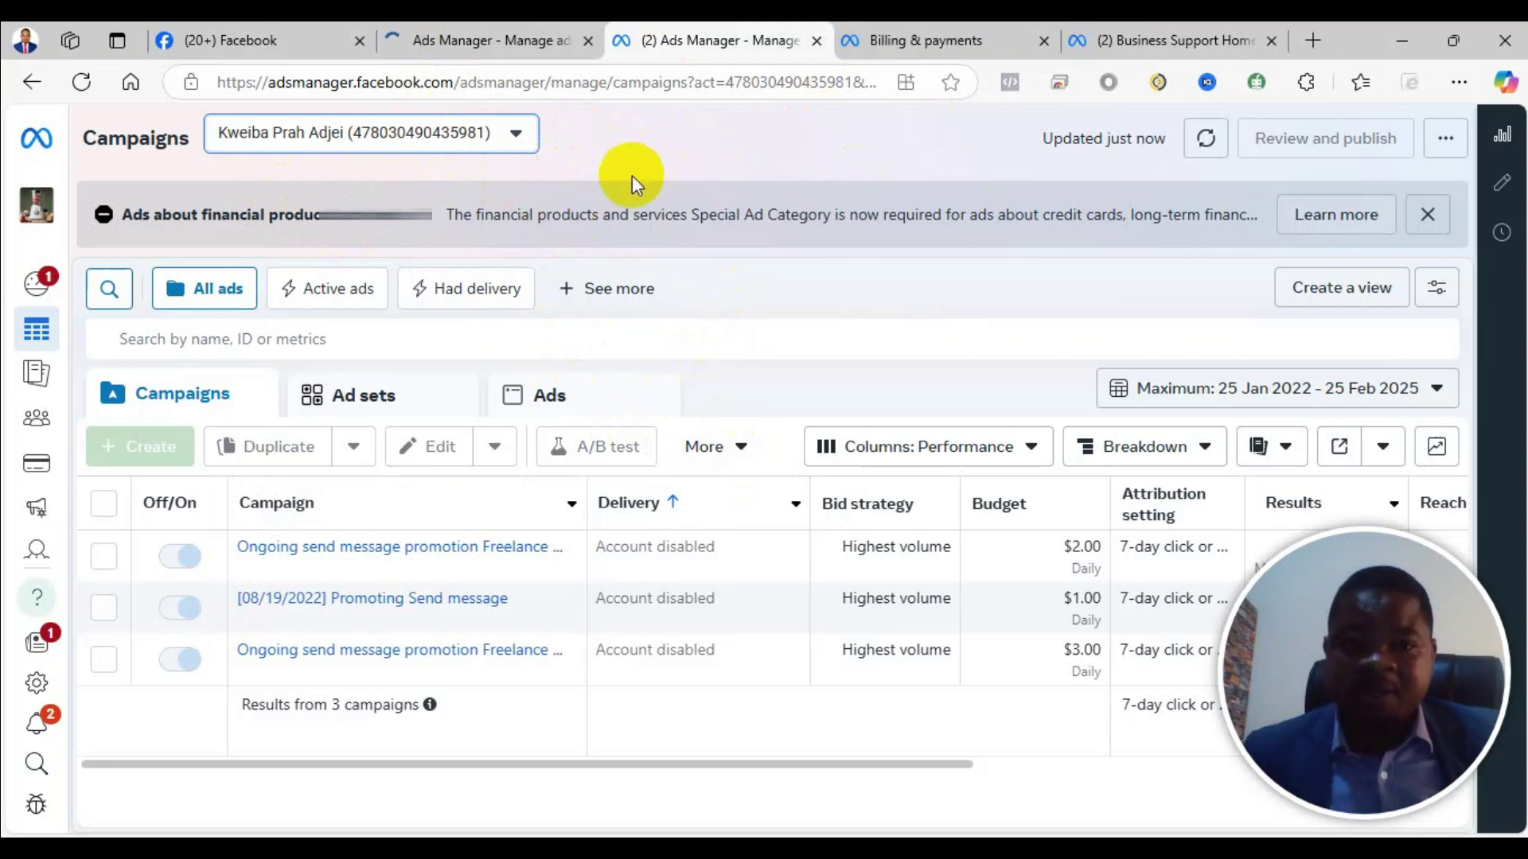
{"action": "left_click", "coordinate": [537, 35]}
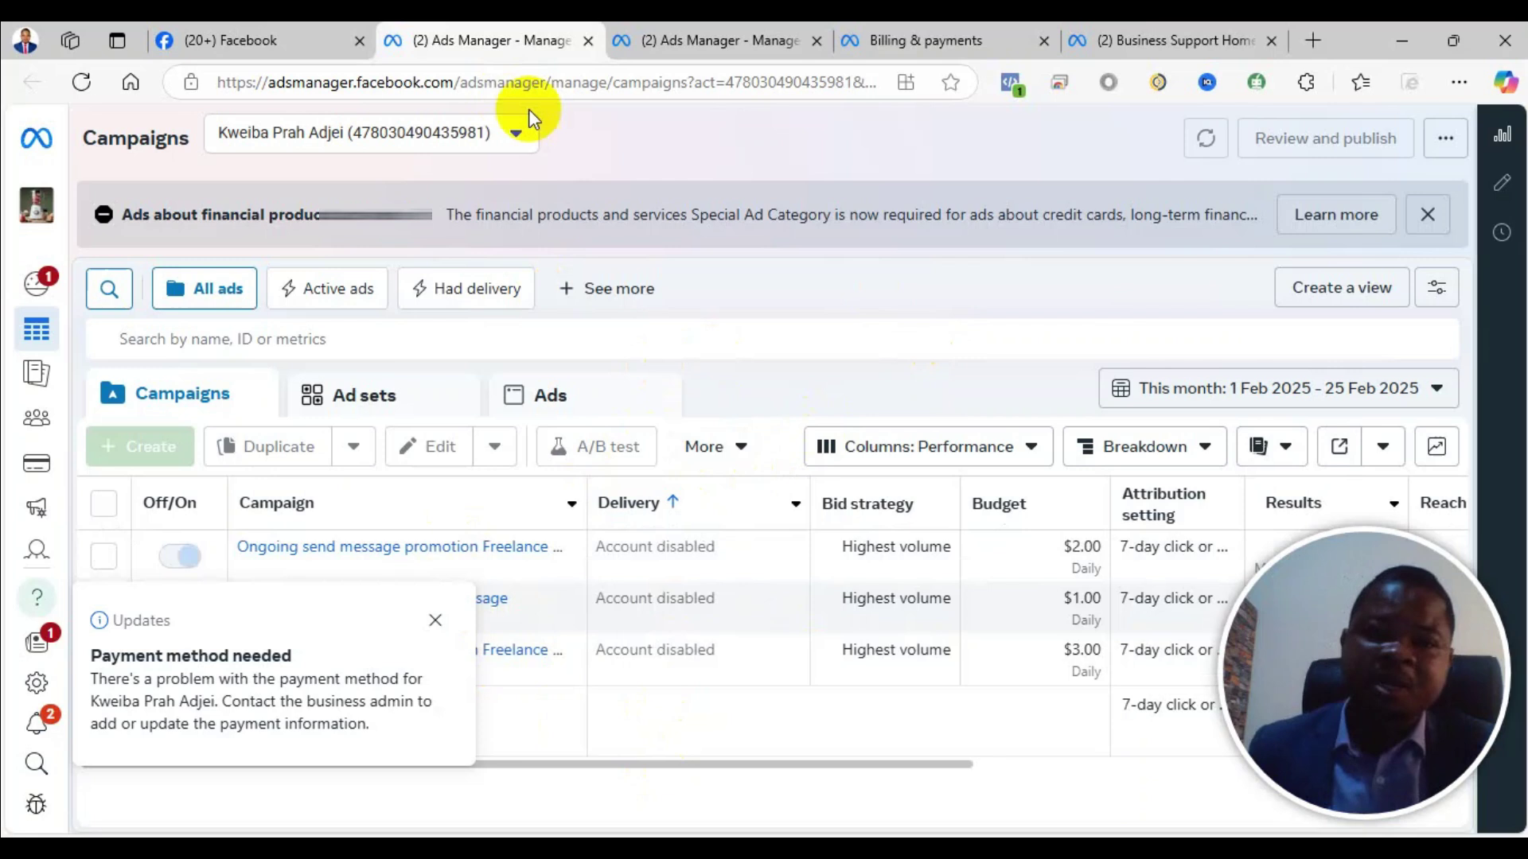
{"action": "left_click", "coordinate": [456, 132]}
{"action": "key", "text": "Escape"}
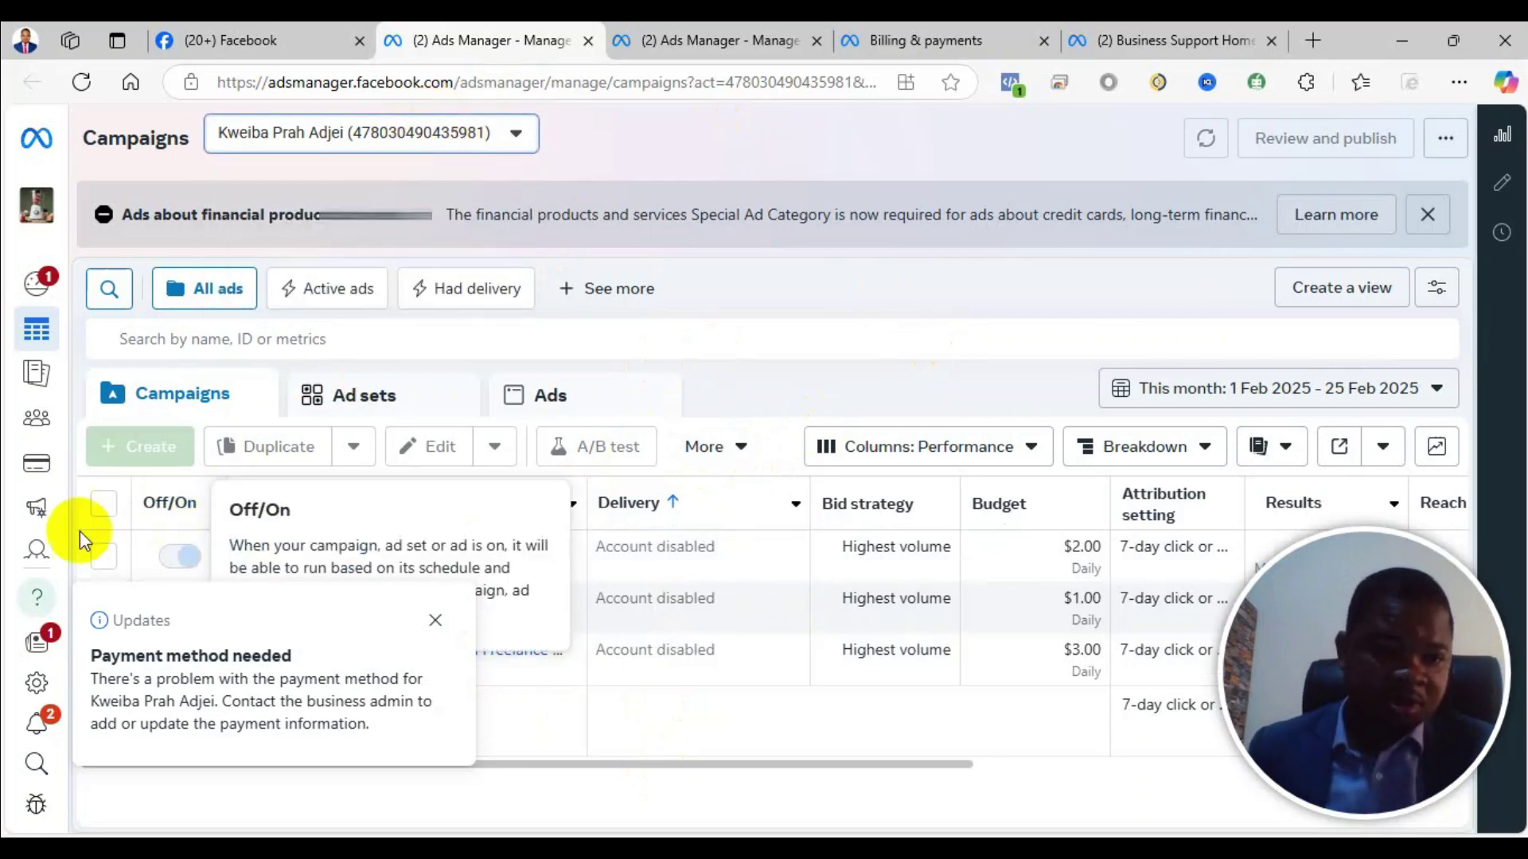
Open Business support home from the Ads Manager tools in a new tab and switch to it
{"action": "mouse_move", "coordinate": [67, 773]}
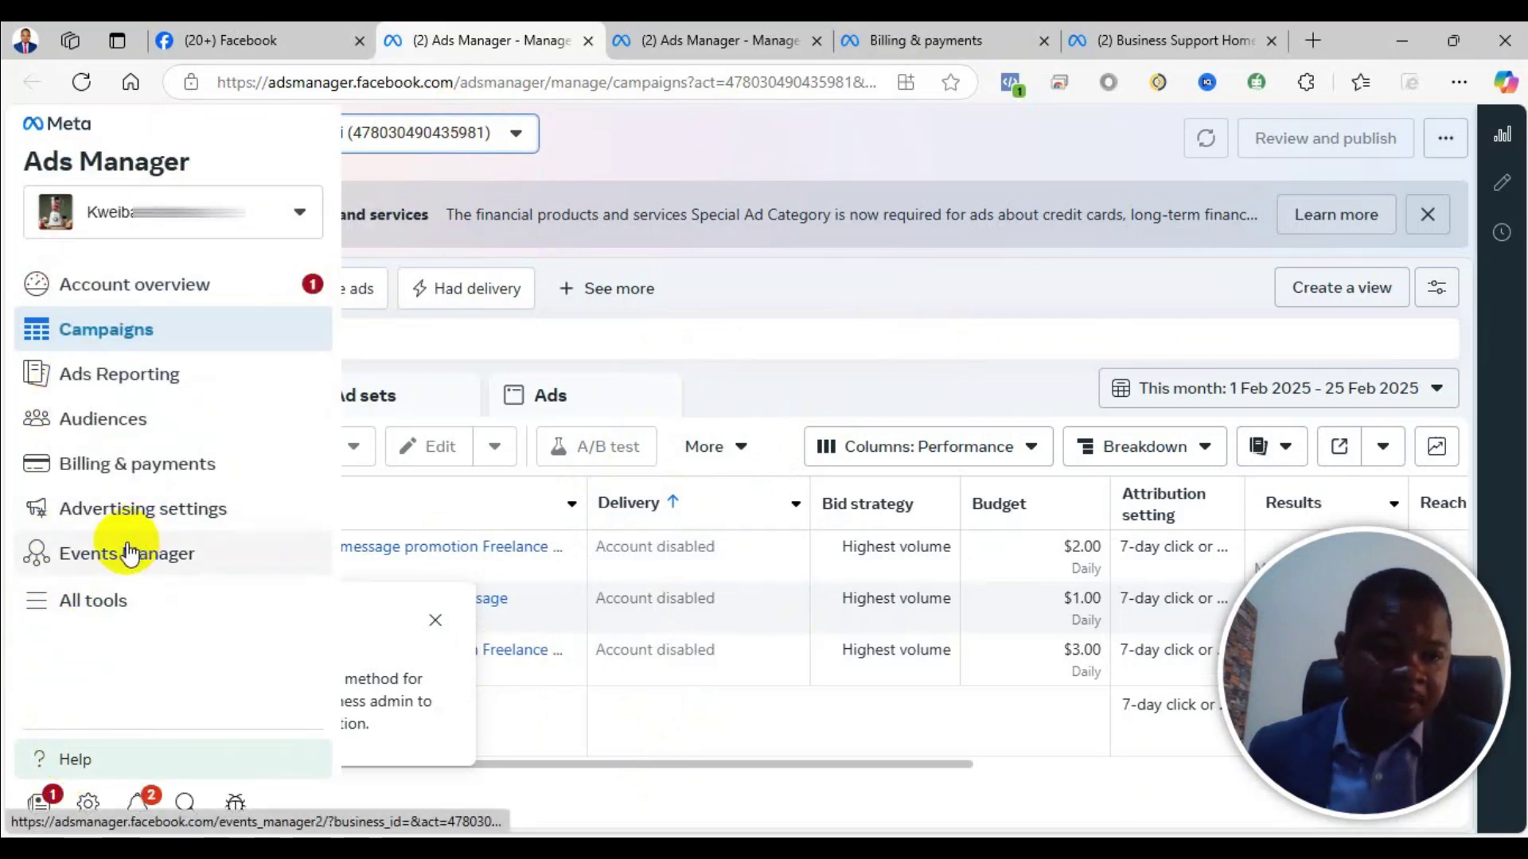
{"action": "left_click", "coordinate": [99, 612]}
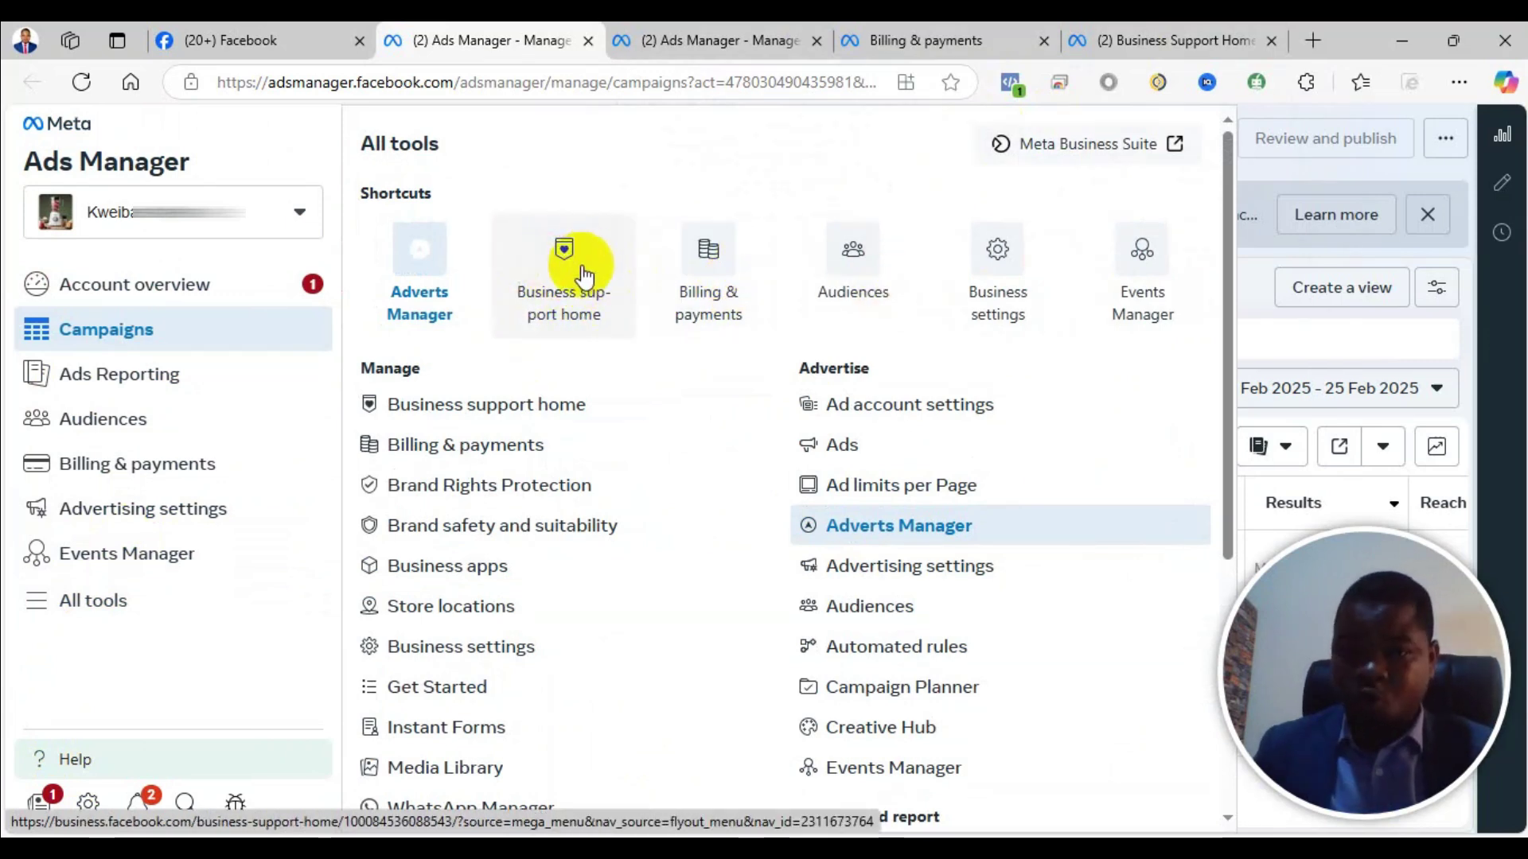
{"action": "right_click", "coordinate": [539, 307]}
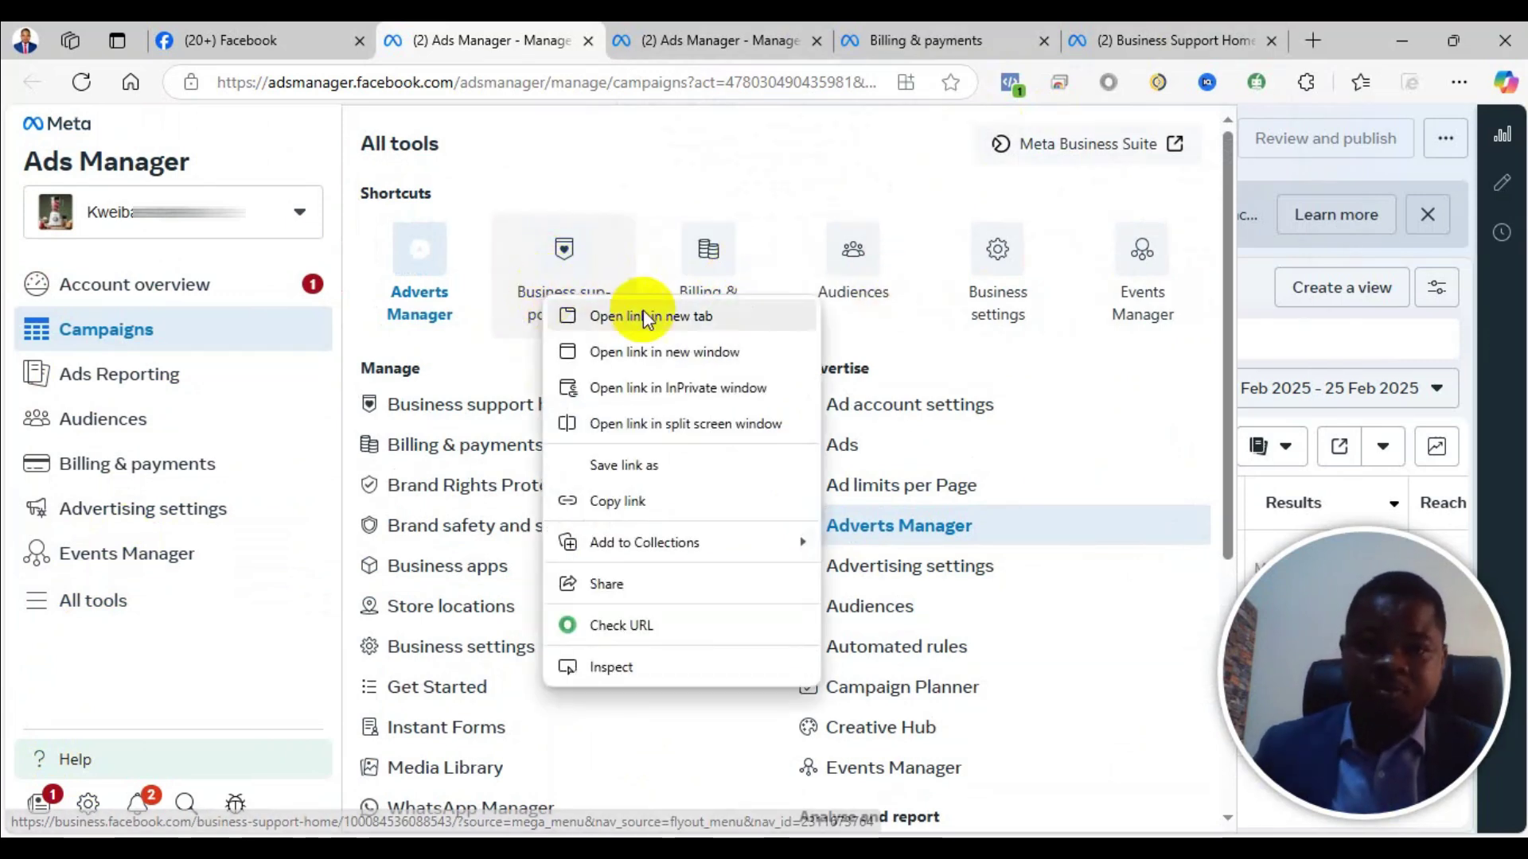
{"action": "key", "text": "Escape"}
{"action": "left_click", "coordinate": [589, 38]}
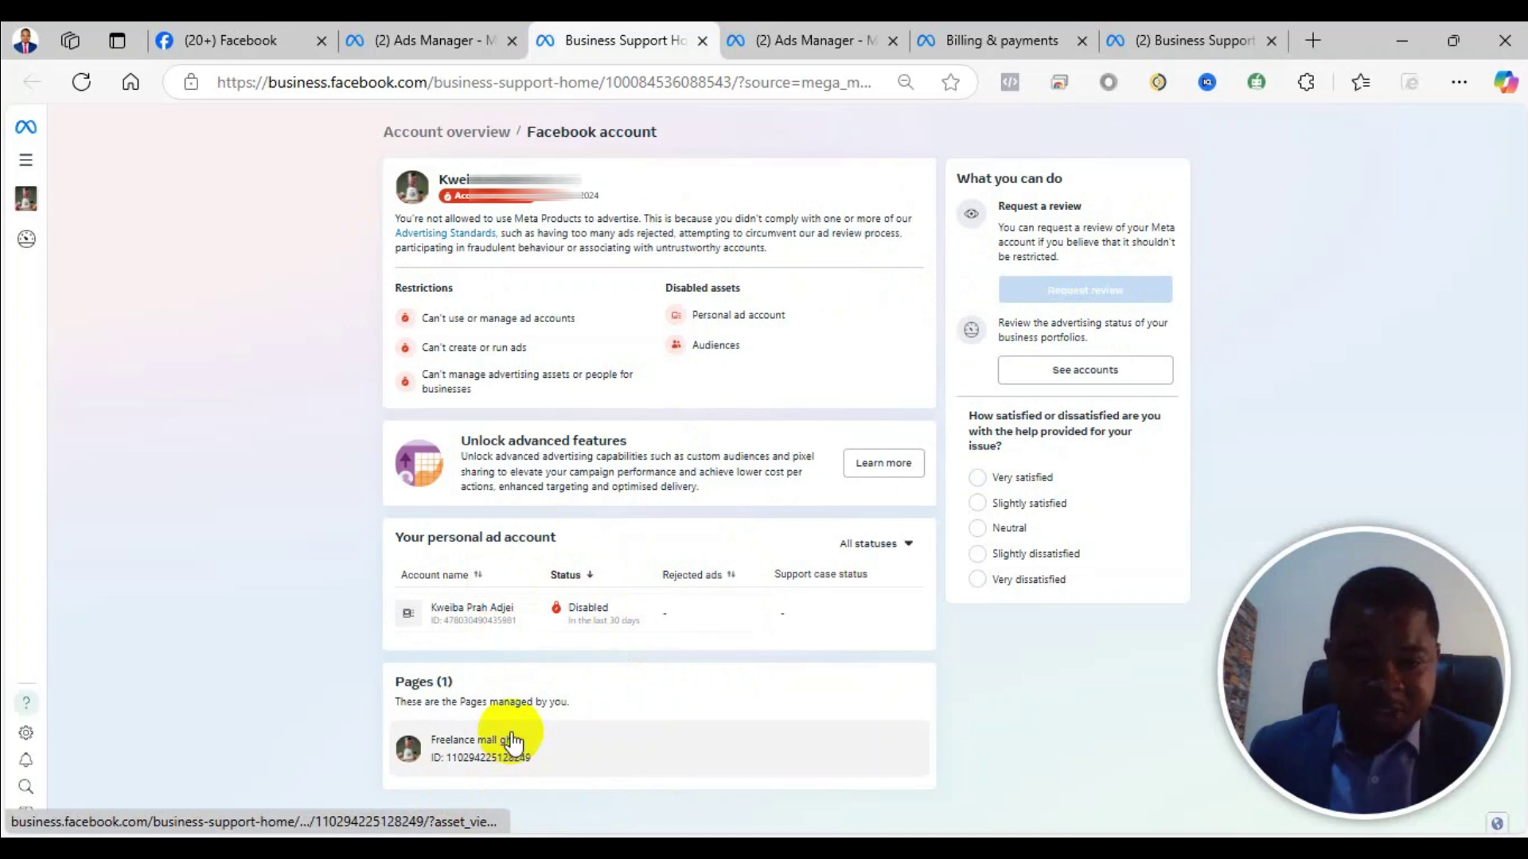
Examine the personal ad account's restrictions and review options, and return to the Facebook account overview
{"action": "left_click", "coordinate": [602, 634]}
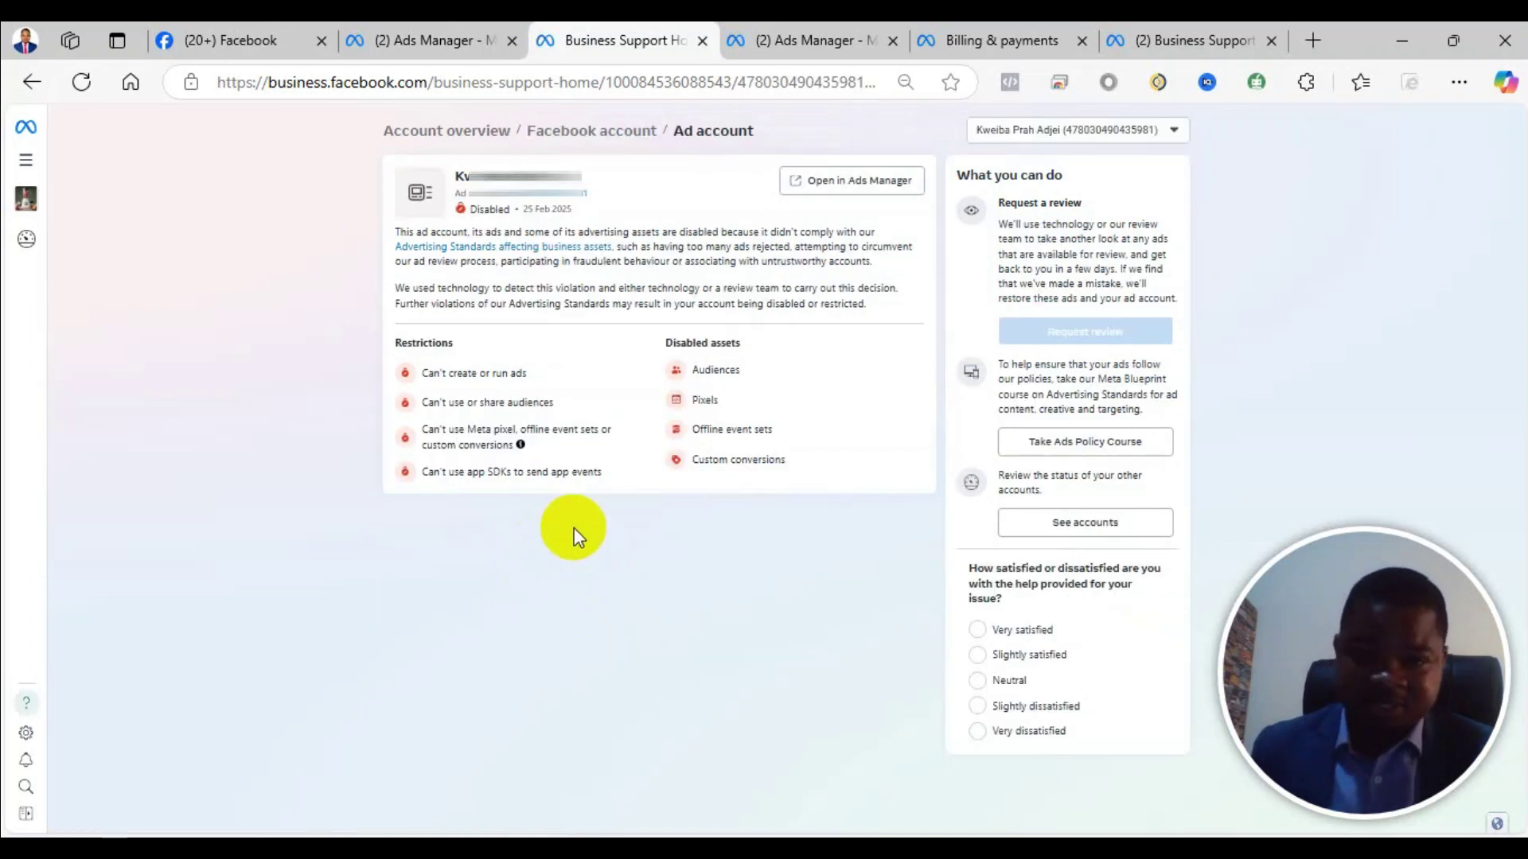
{"action": "mouse_move", "coordinate": [1053, 333]}
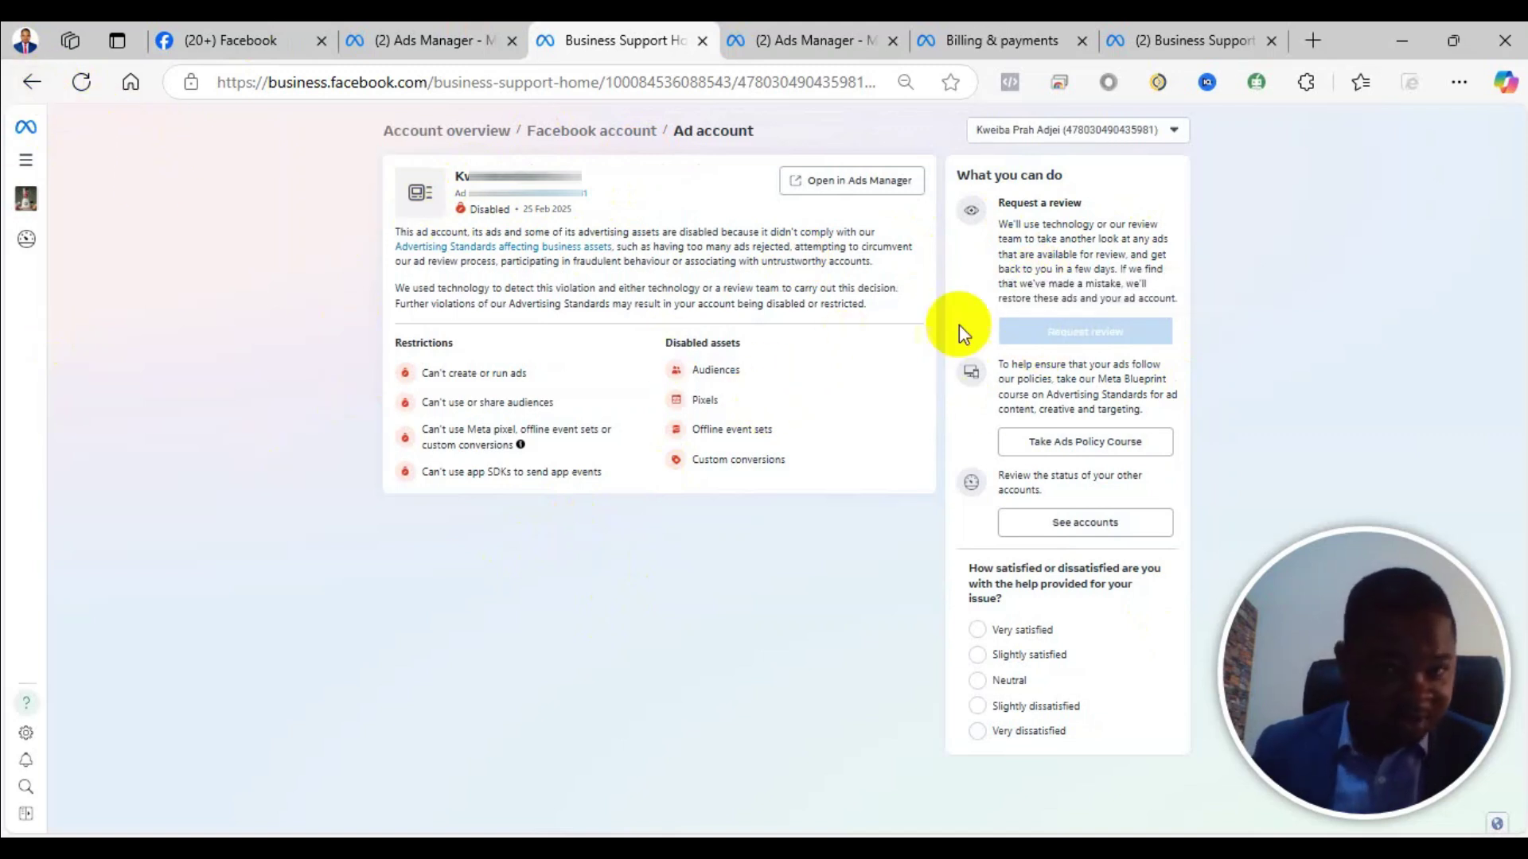
{"action": "left_click", "coordinate": [32, 83]}
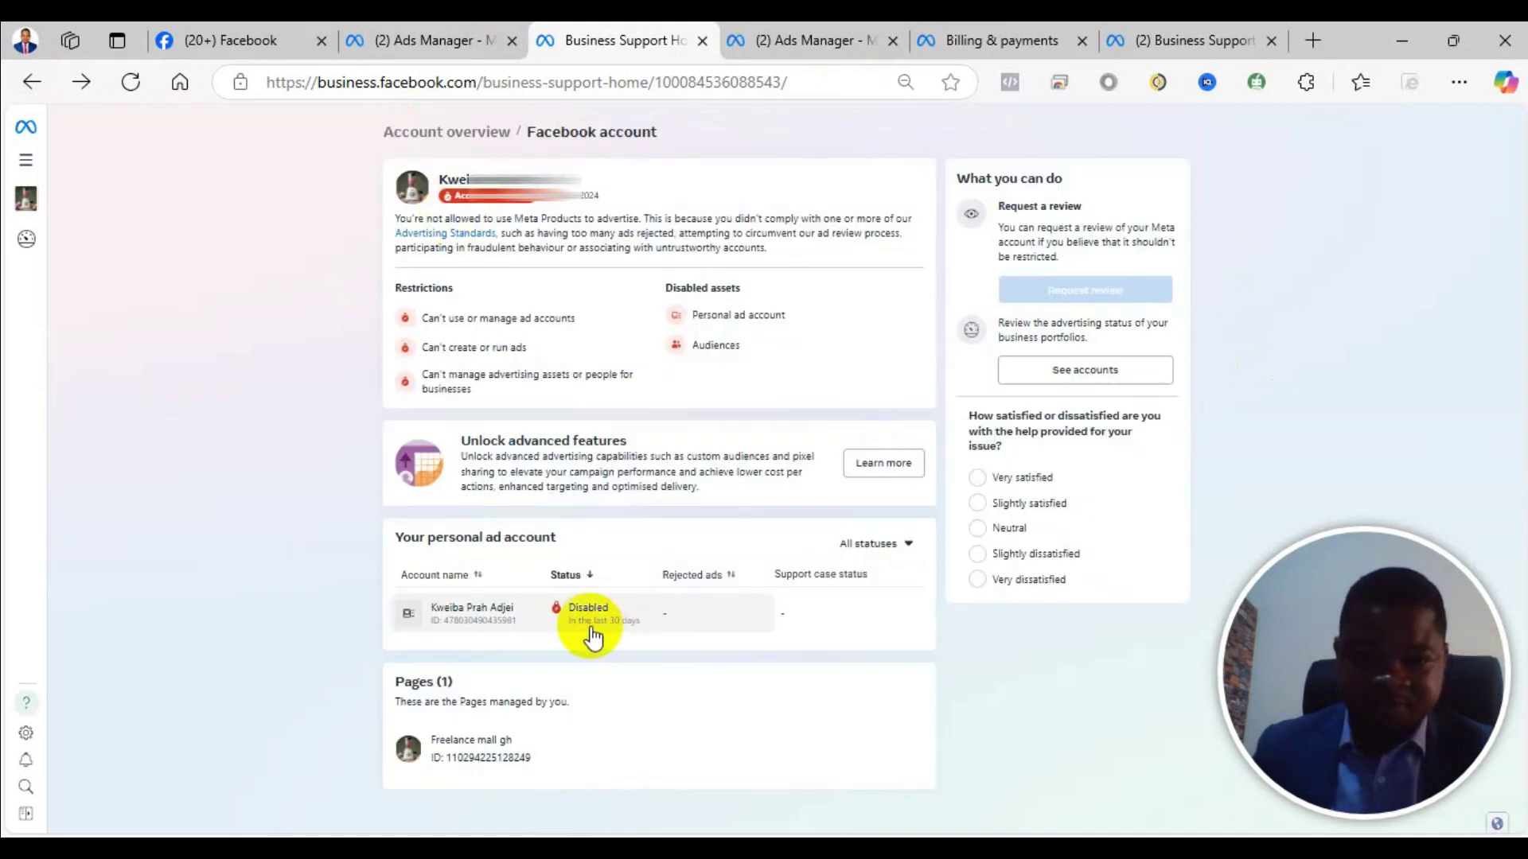
{"action": "mouse_move", "coordinate": [61, 271]}
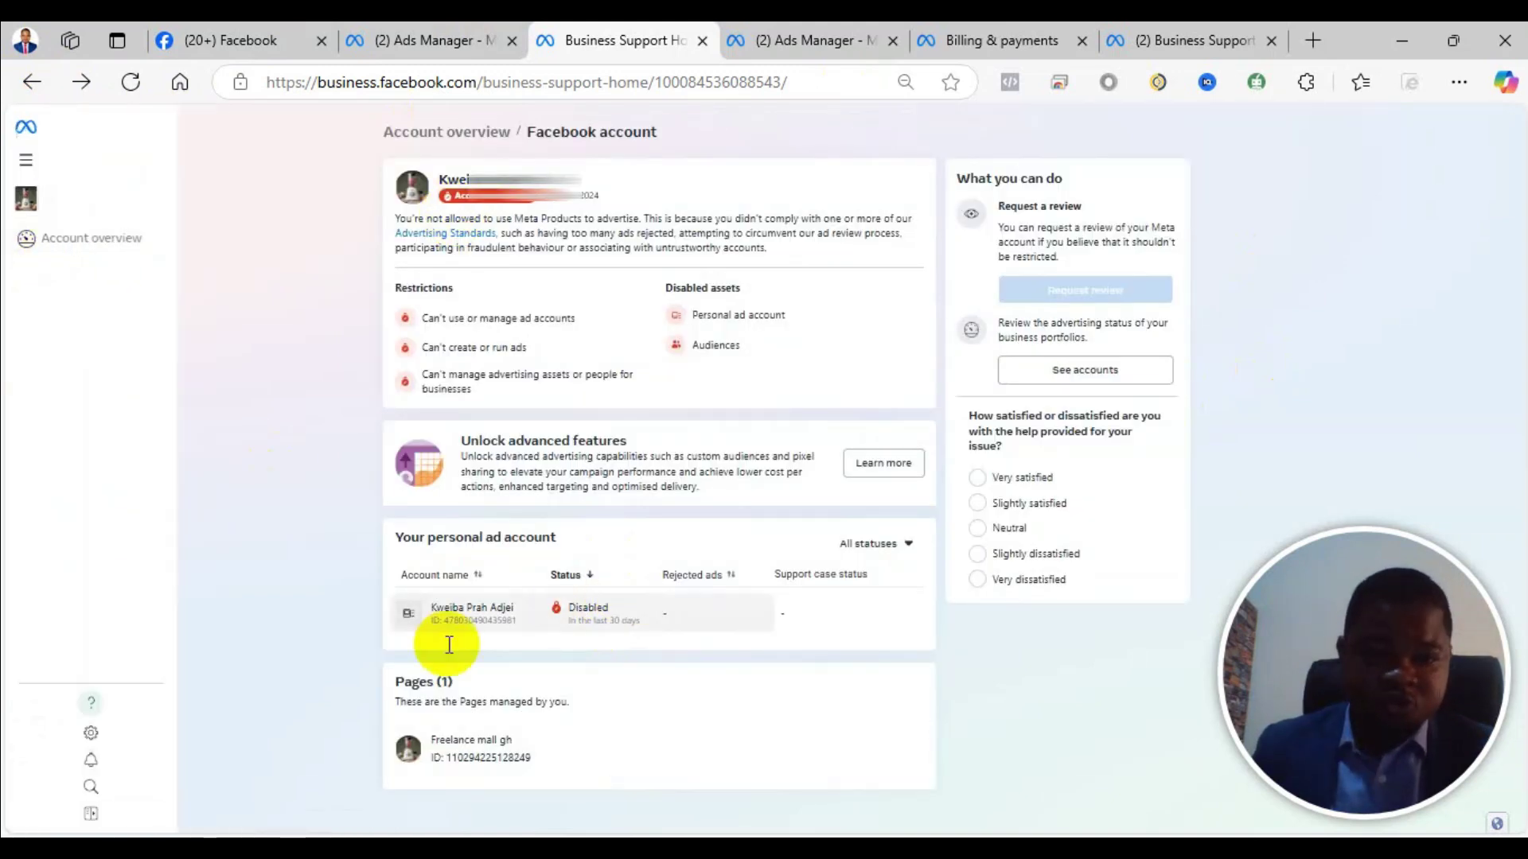
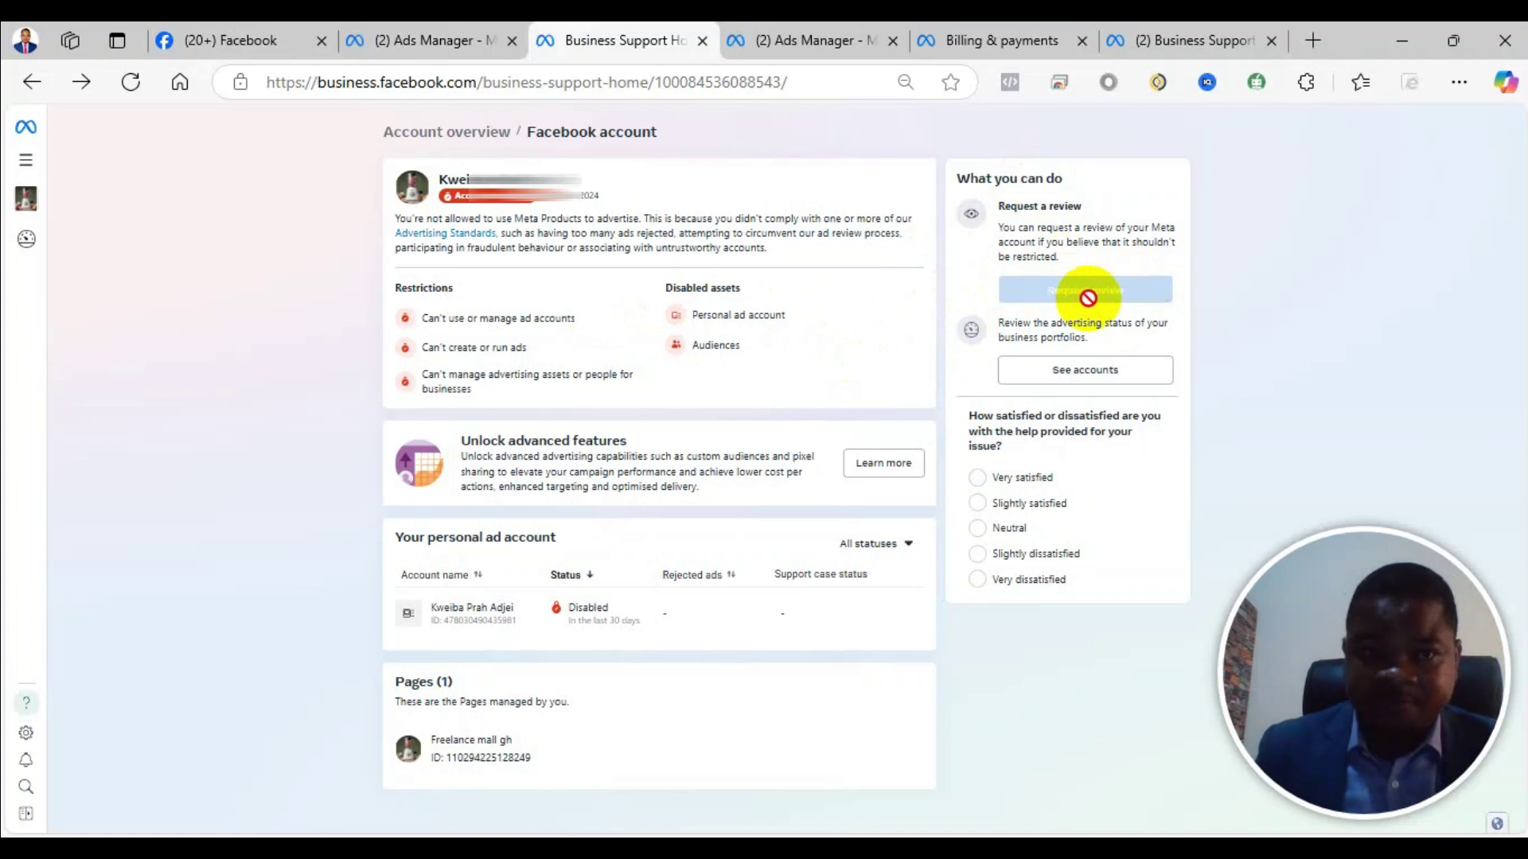
Open the personal profile from the Facebook home page and look through its details
{"action": "left_click", "coordinate": [223, 39]}
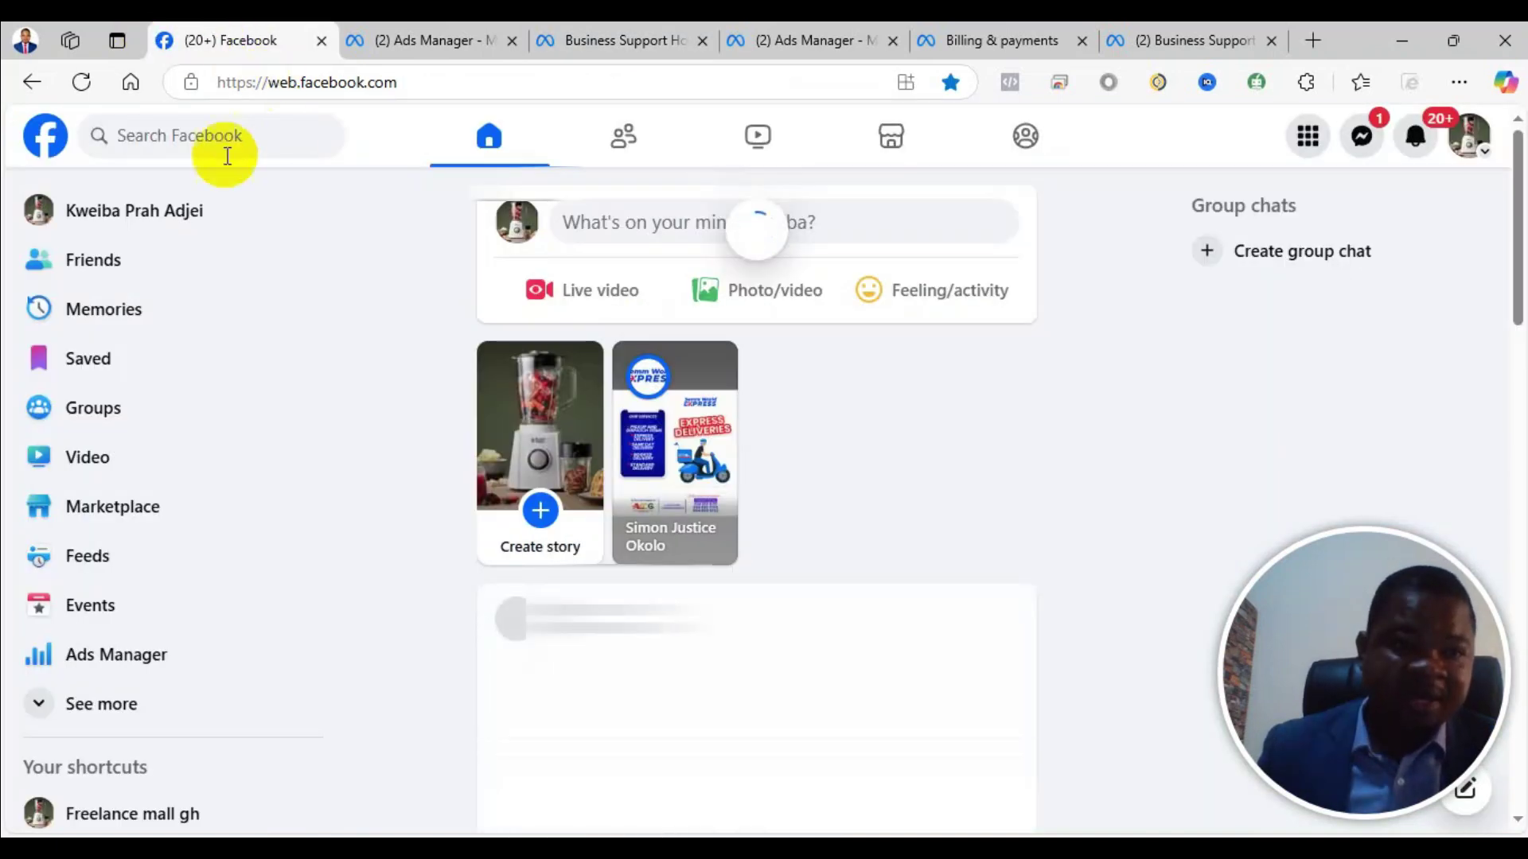
{"action": "left_click", "coordinate": [188, 215]}
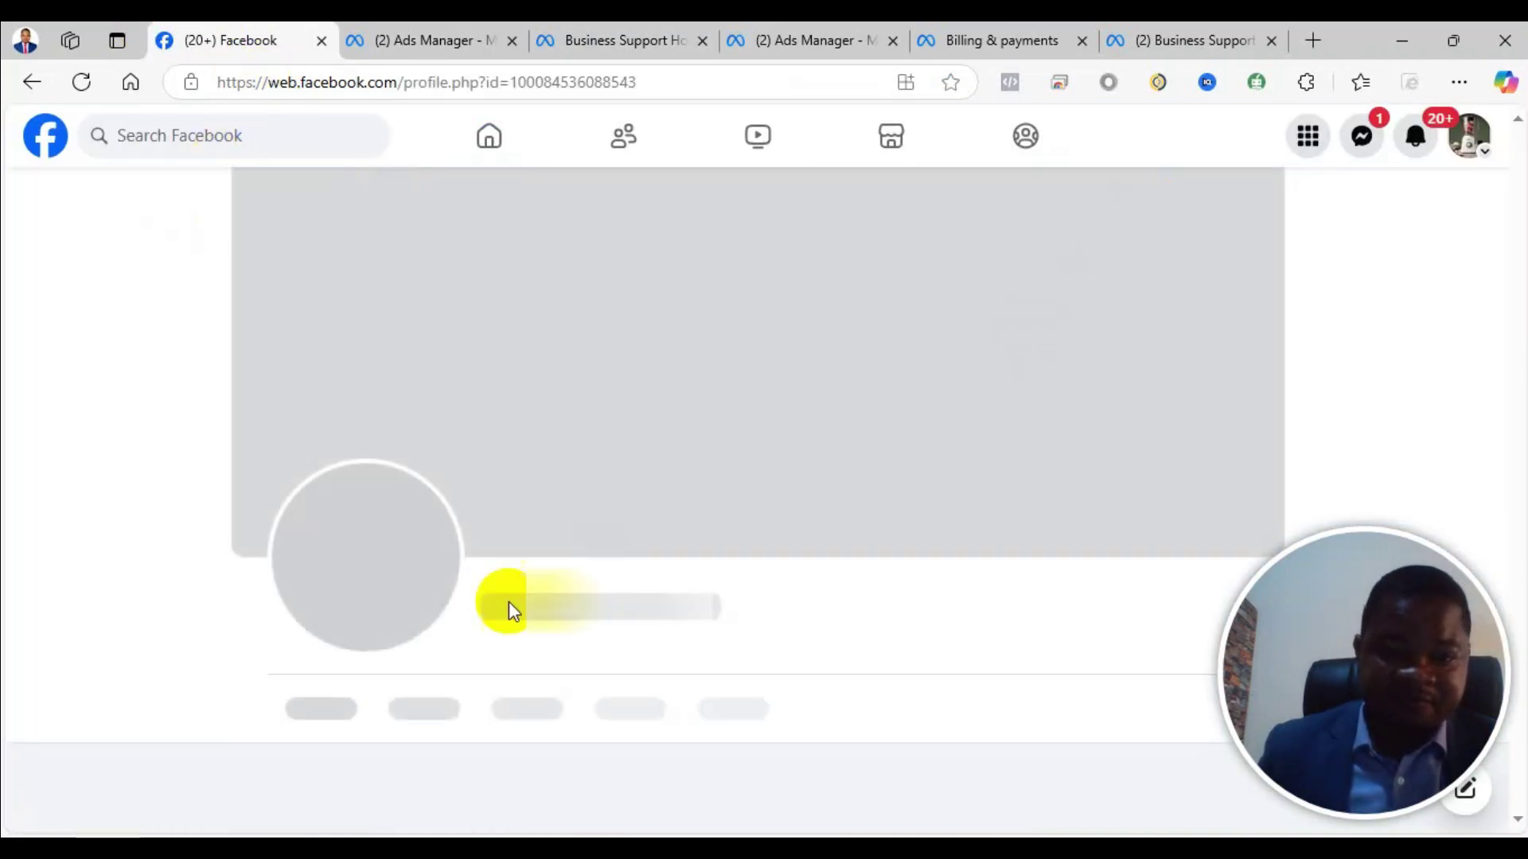
{"action": "scroll", "coordinate": [783, 444], "scroll_direction": "down", "scroll_amount": 6}
{"action": "scroll", "coordinate": [782, 442], "scroll_direction": "up", "scroll_amount": 2}
{"action": "scroll", "coordinate": [777, 444], "scroll_direction": "up", "scroll_amount": 2}
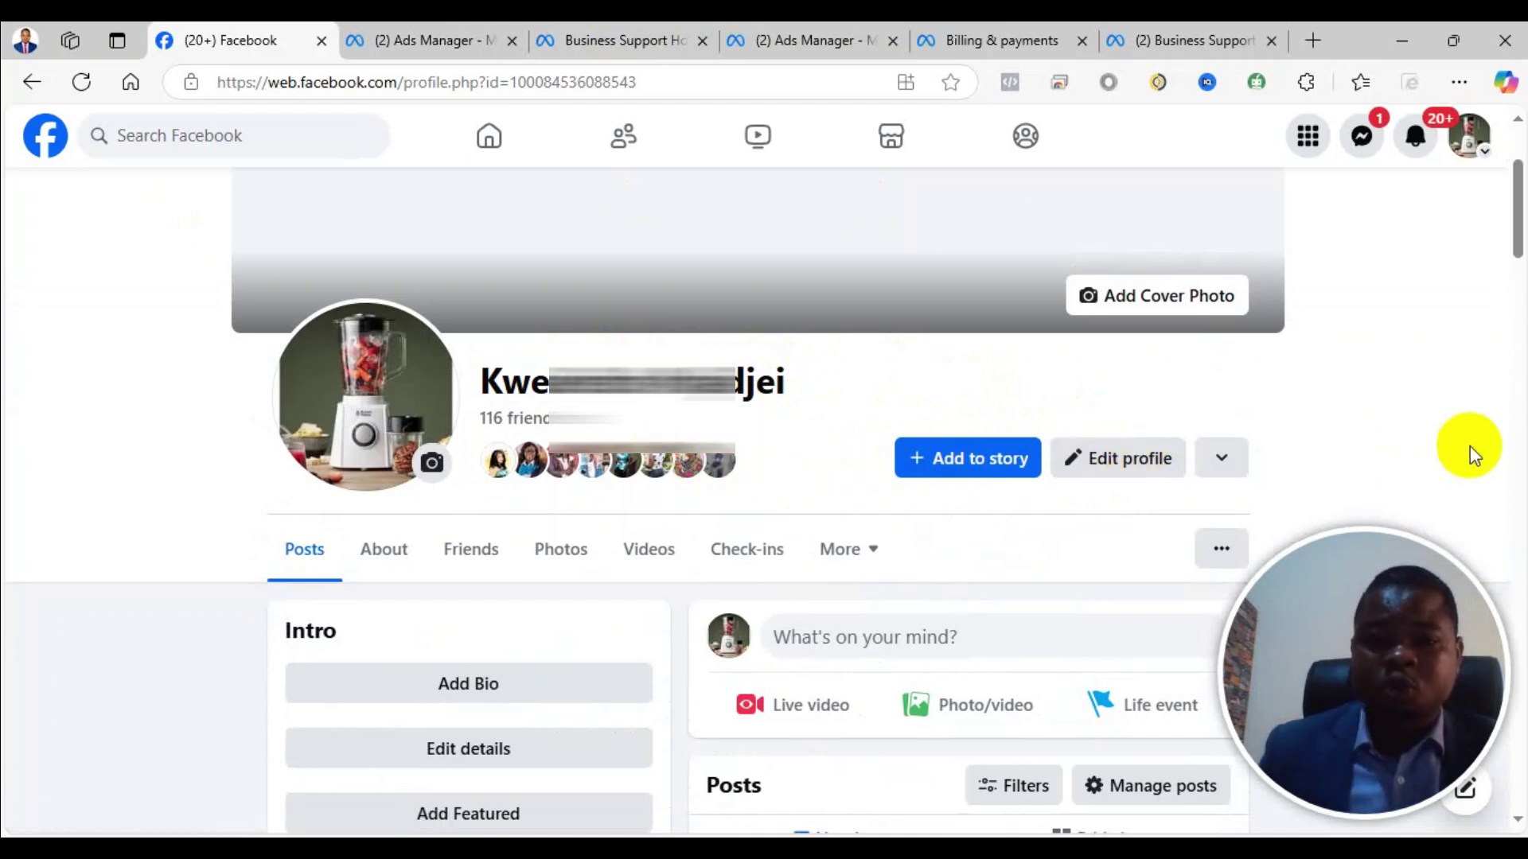
Open Accounts Centre from the Facebook account settings, dismissing the Accounts Centre notice
{"action": "left_click", "coordinate": [1467, 145]}
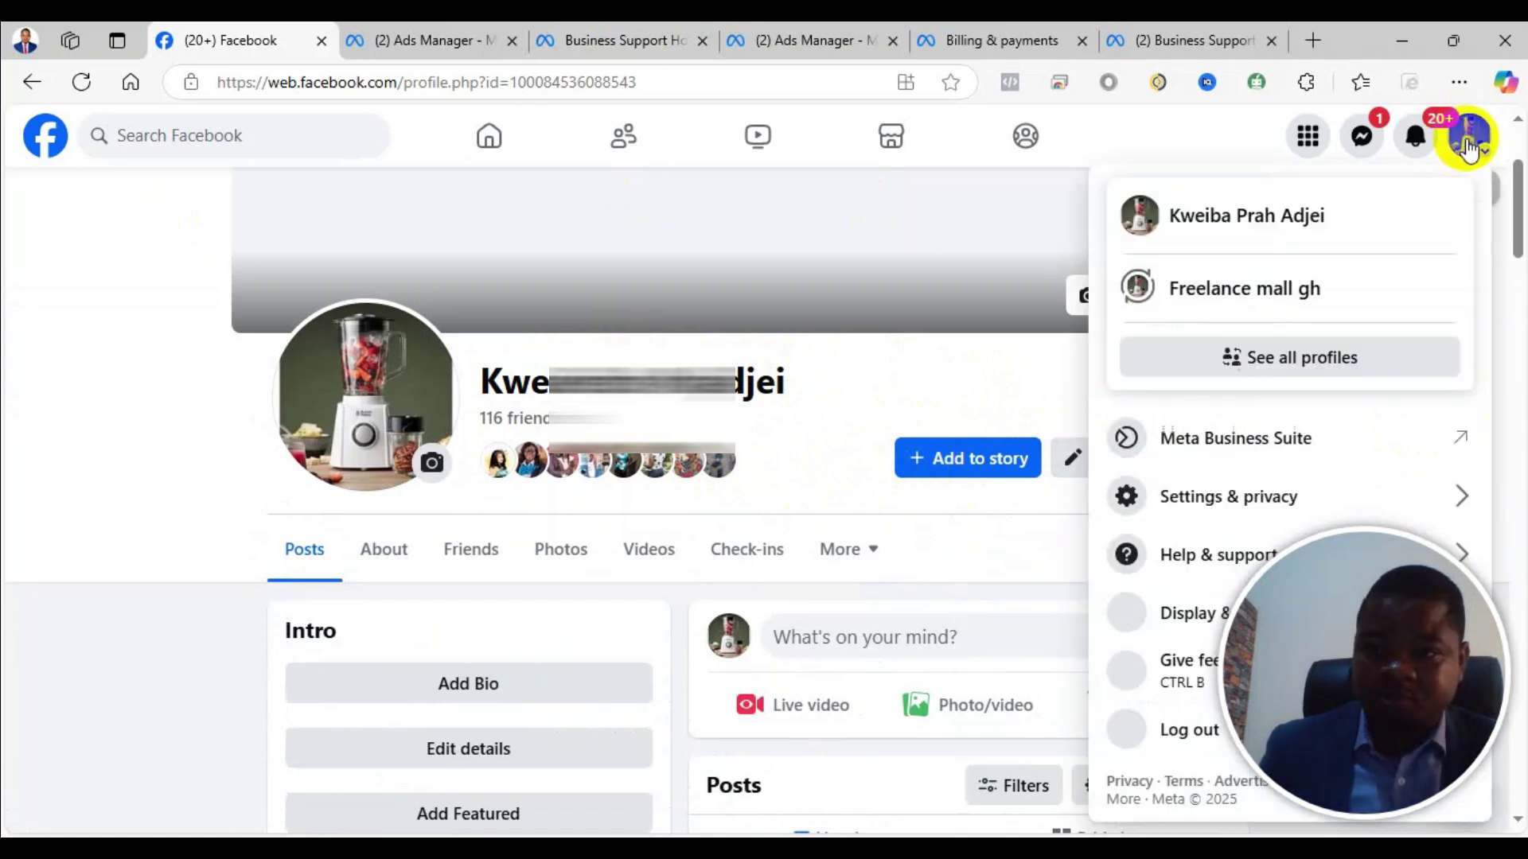
{"action": "left_click", "coordinate": [1267, 497]}
{"action": "left_click", "coordinate": [1234, 267]}
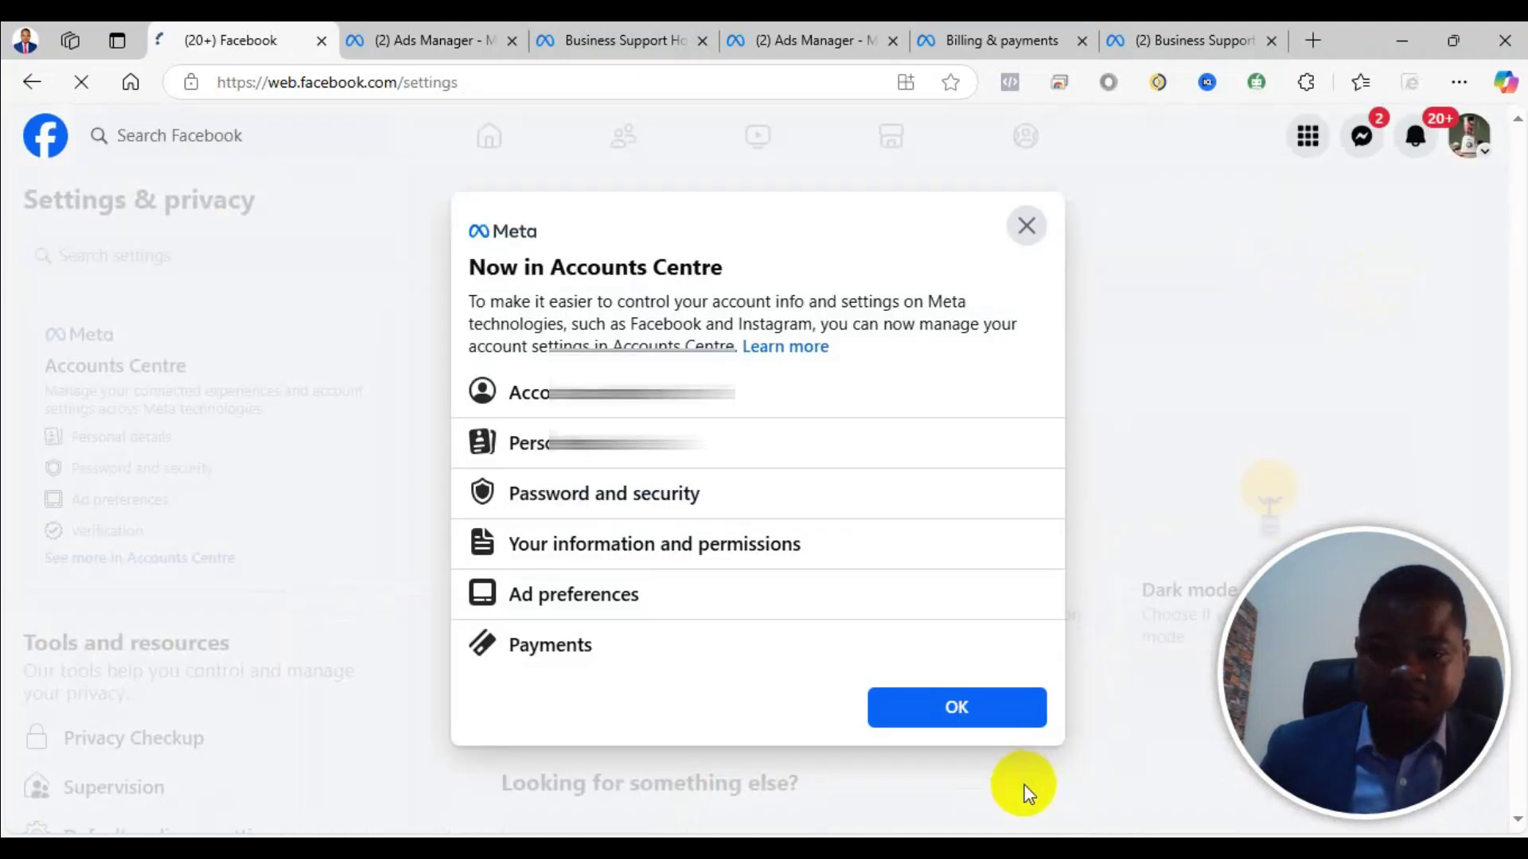
{"action": "left_click", "coordinate": [973, 716]}
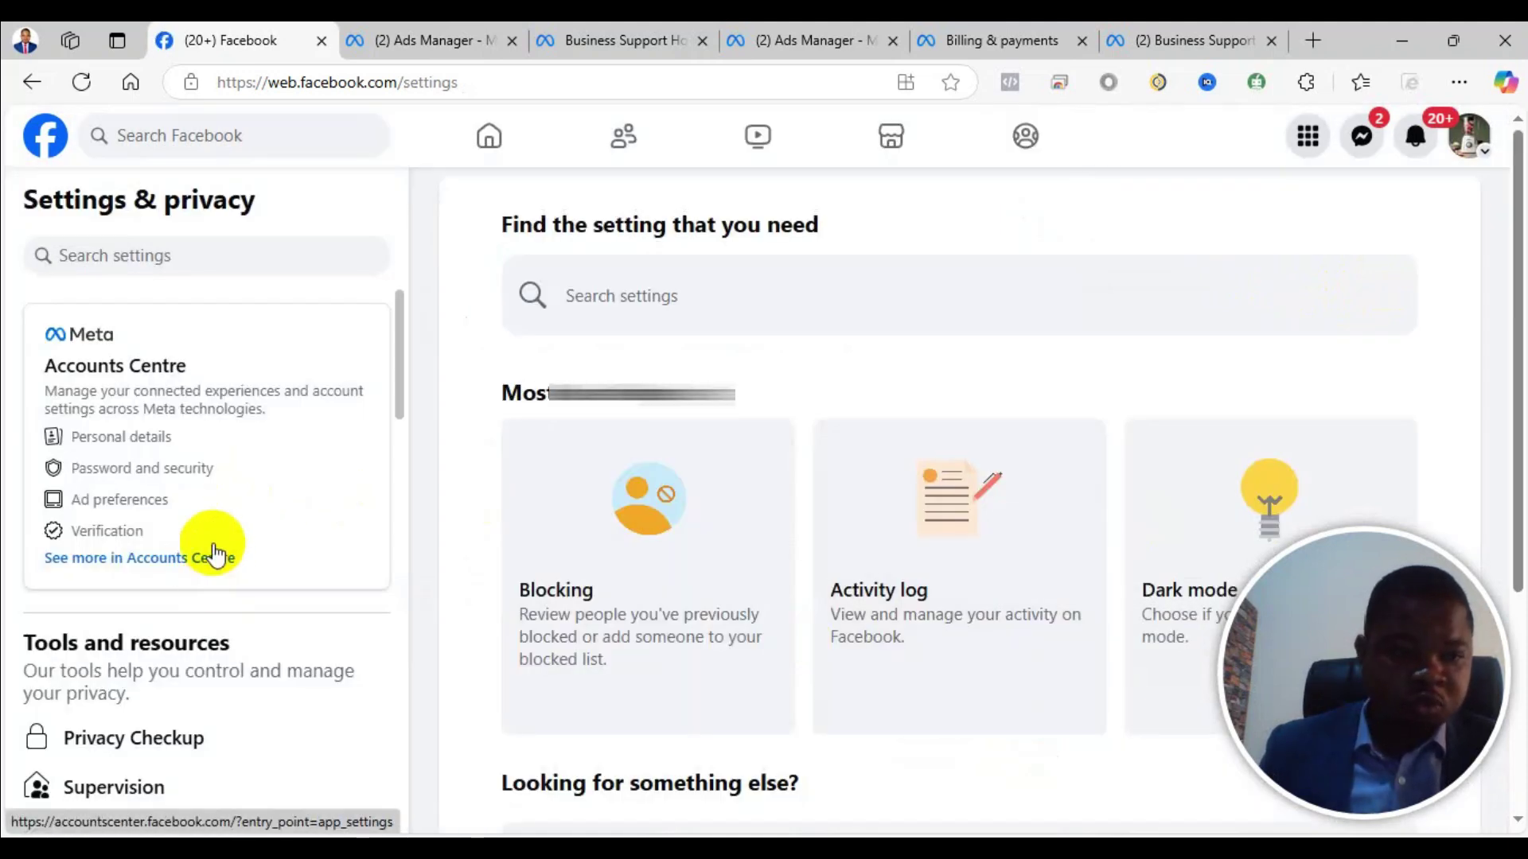
{"action": "left_click", "coordinate": [188, 561]}
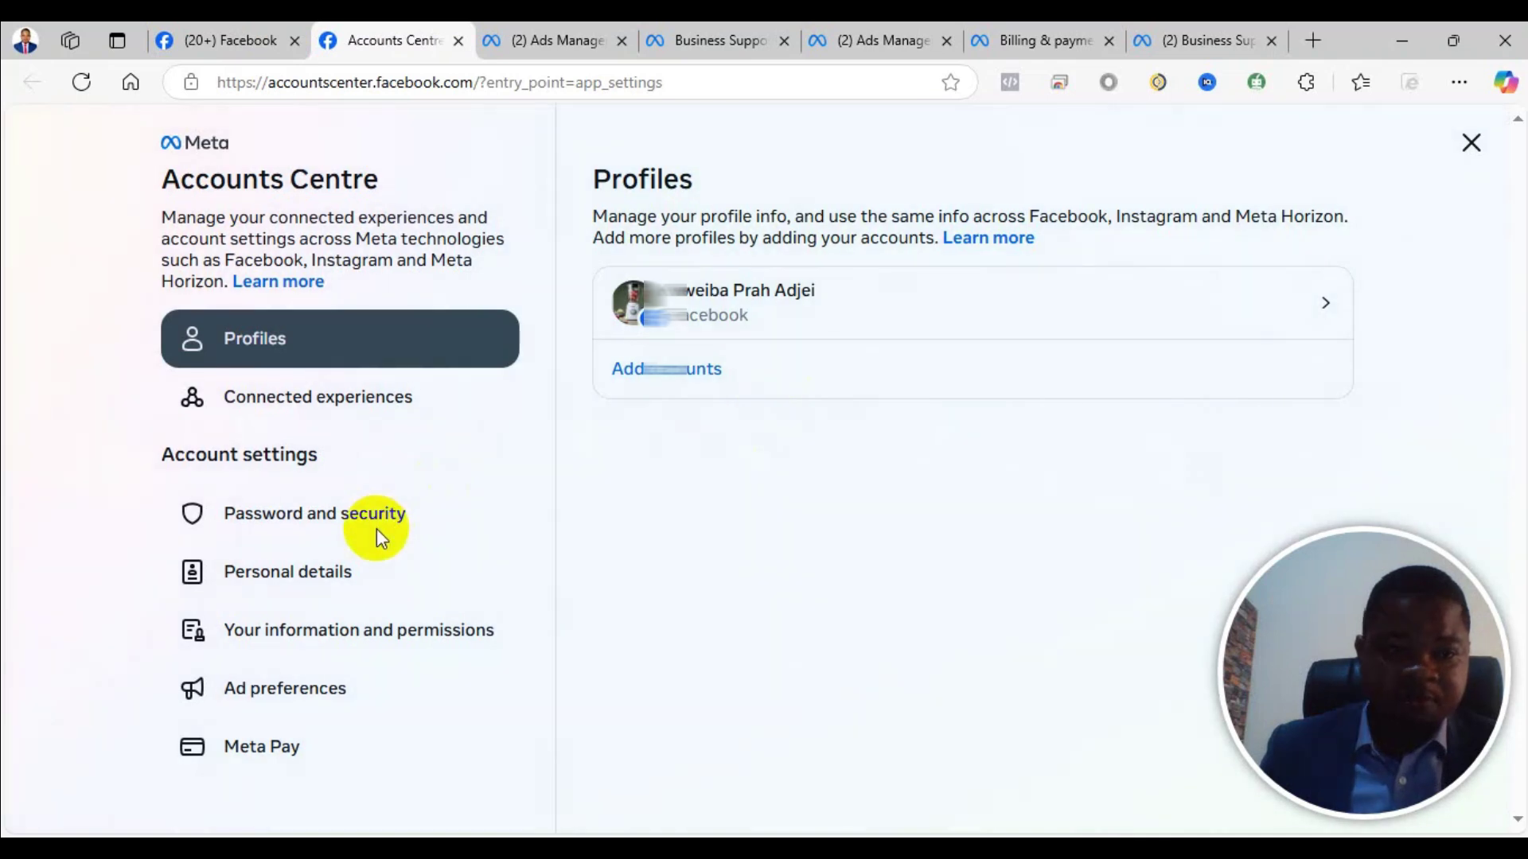
Review the personal details and the Facebook profile's name fields in Accounts Centre
{"action": "left_click", "coordinate": [309, 585]}
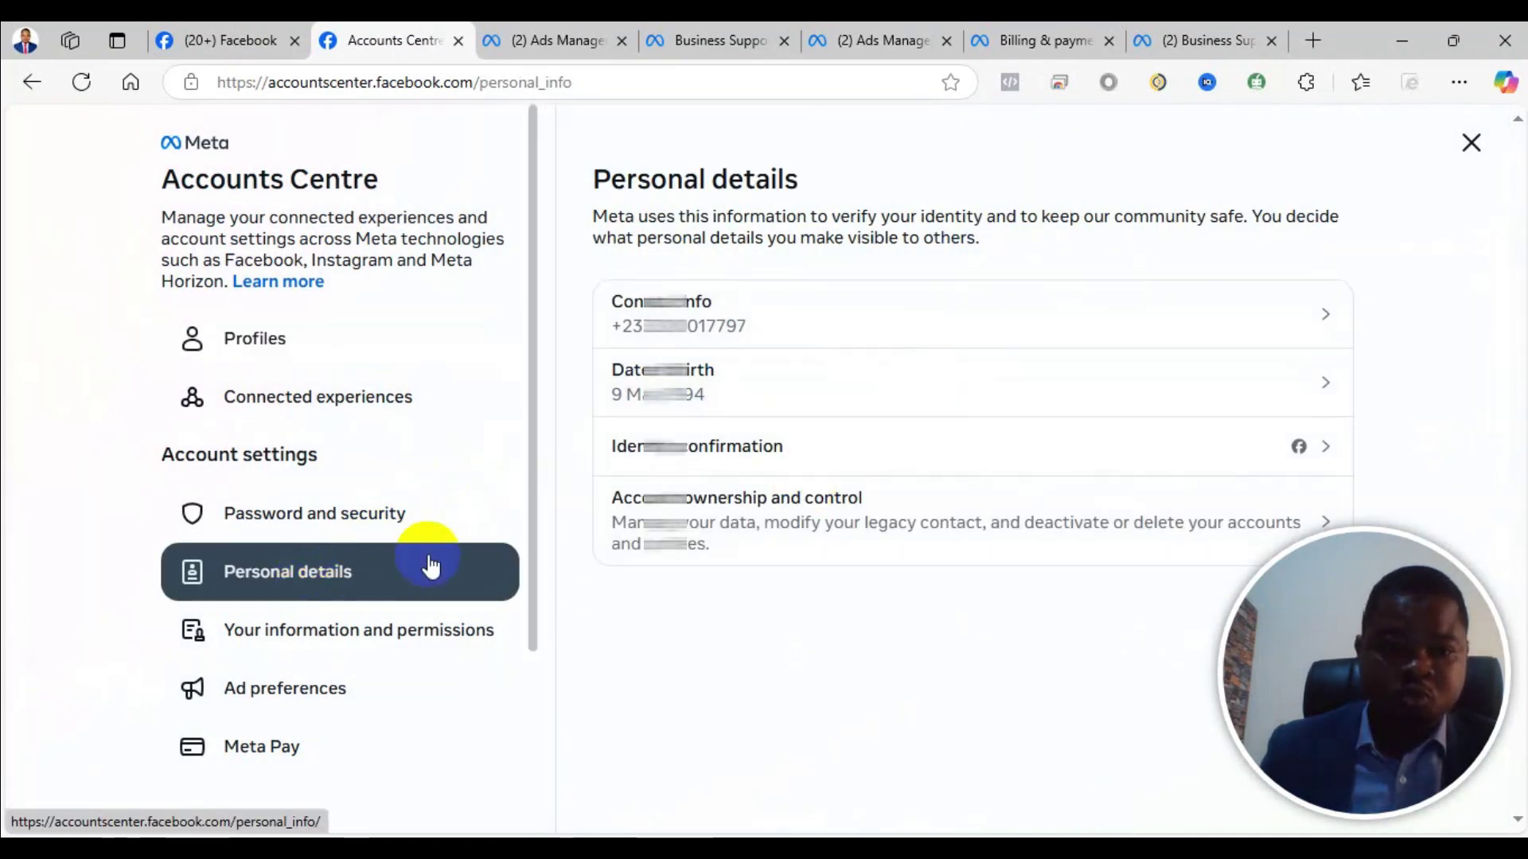
{"action": "left_click", "coordinate": [360, 362]}
{"action": "left_click", "coordinate": [1339, 303]}
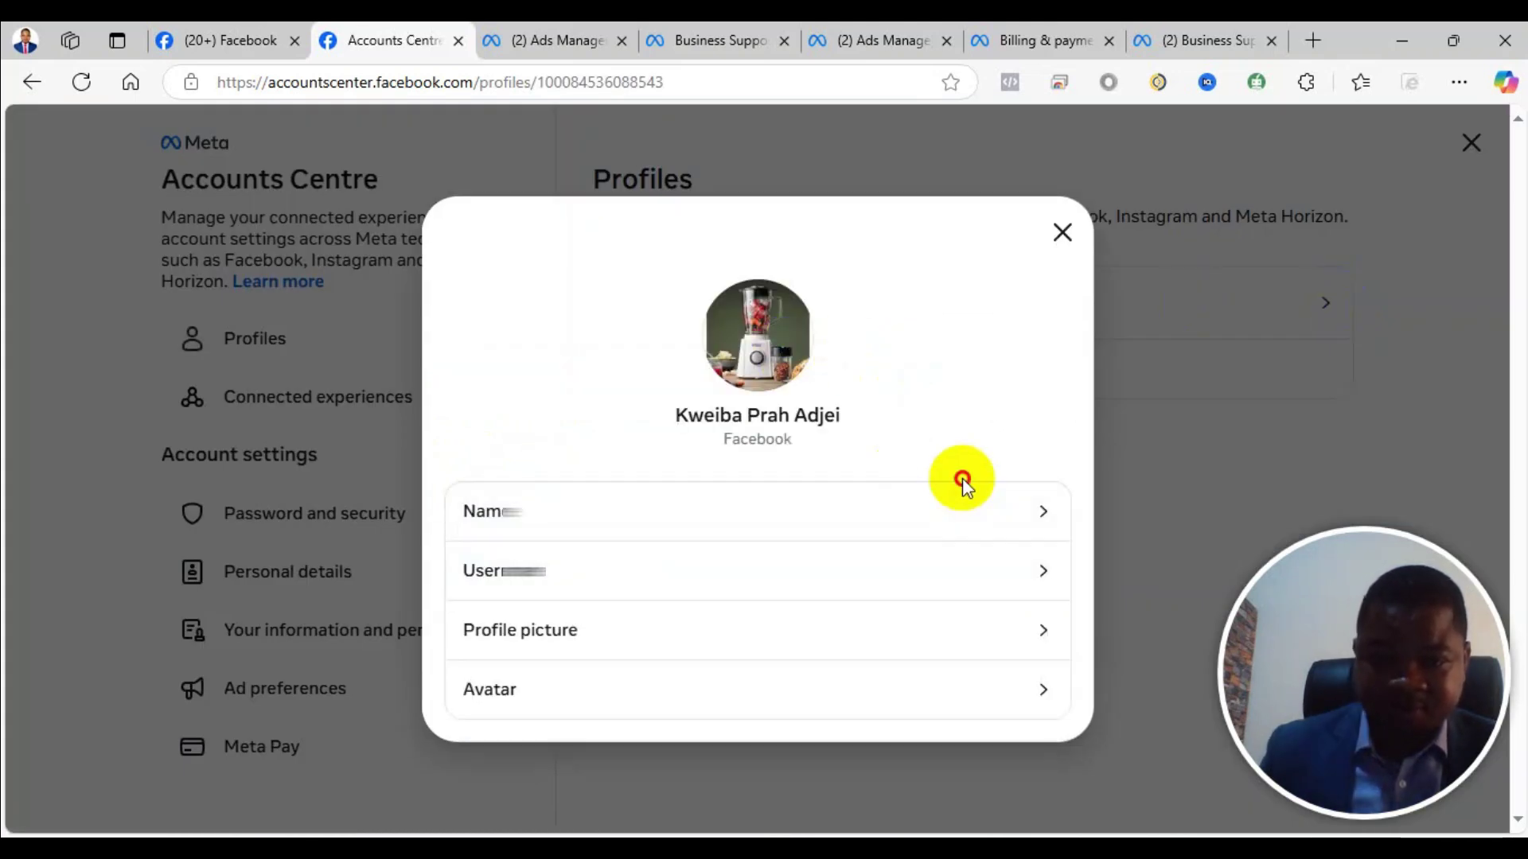
{"action": "left_click", "coordinate": [982, 516]}
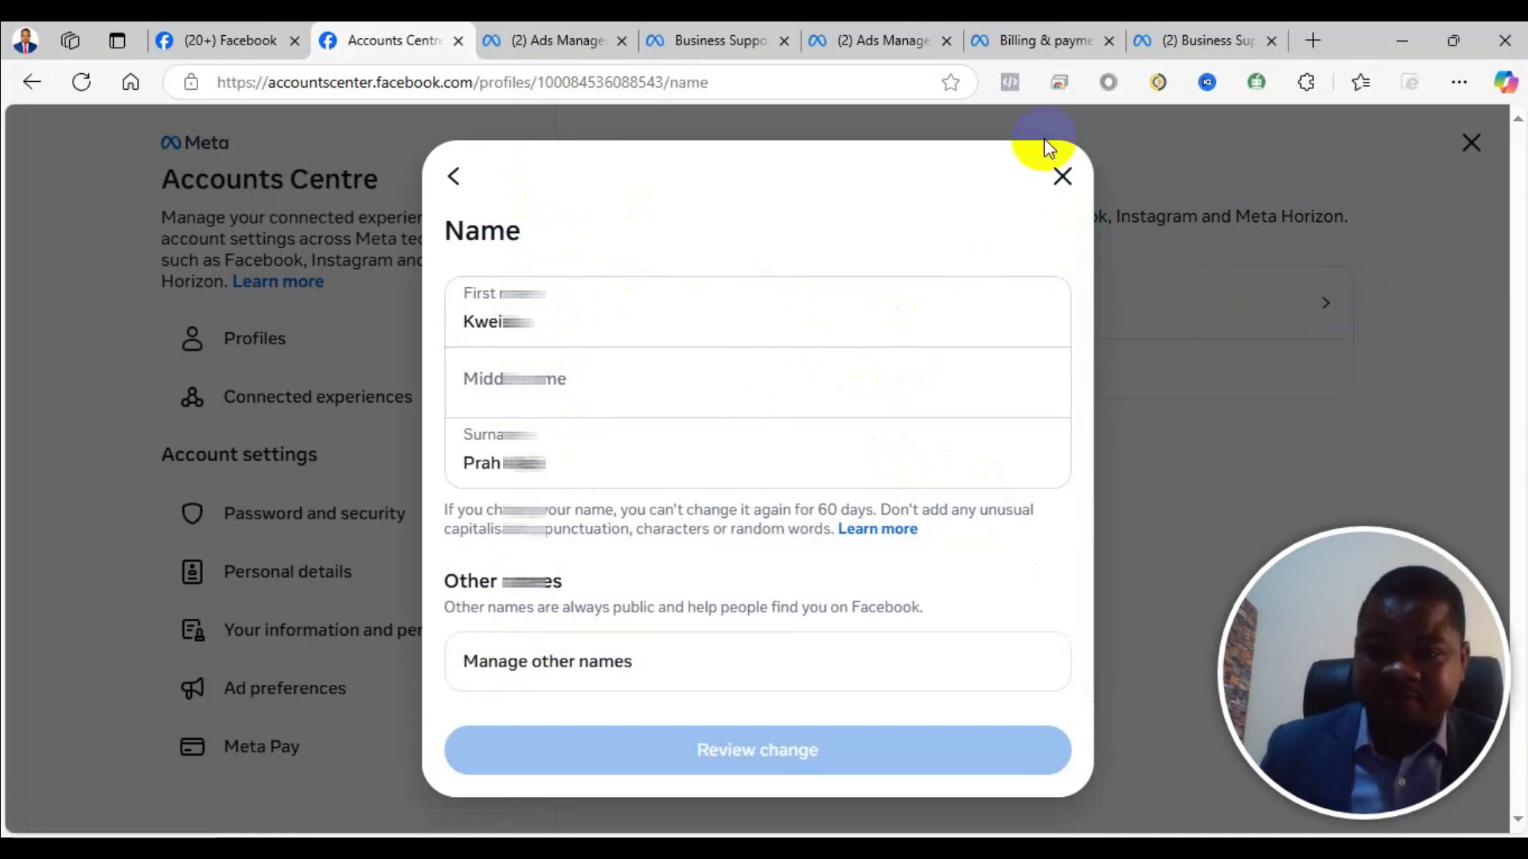
{"action": "left_click", "coordinate": [1061, 174]}
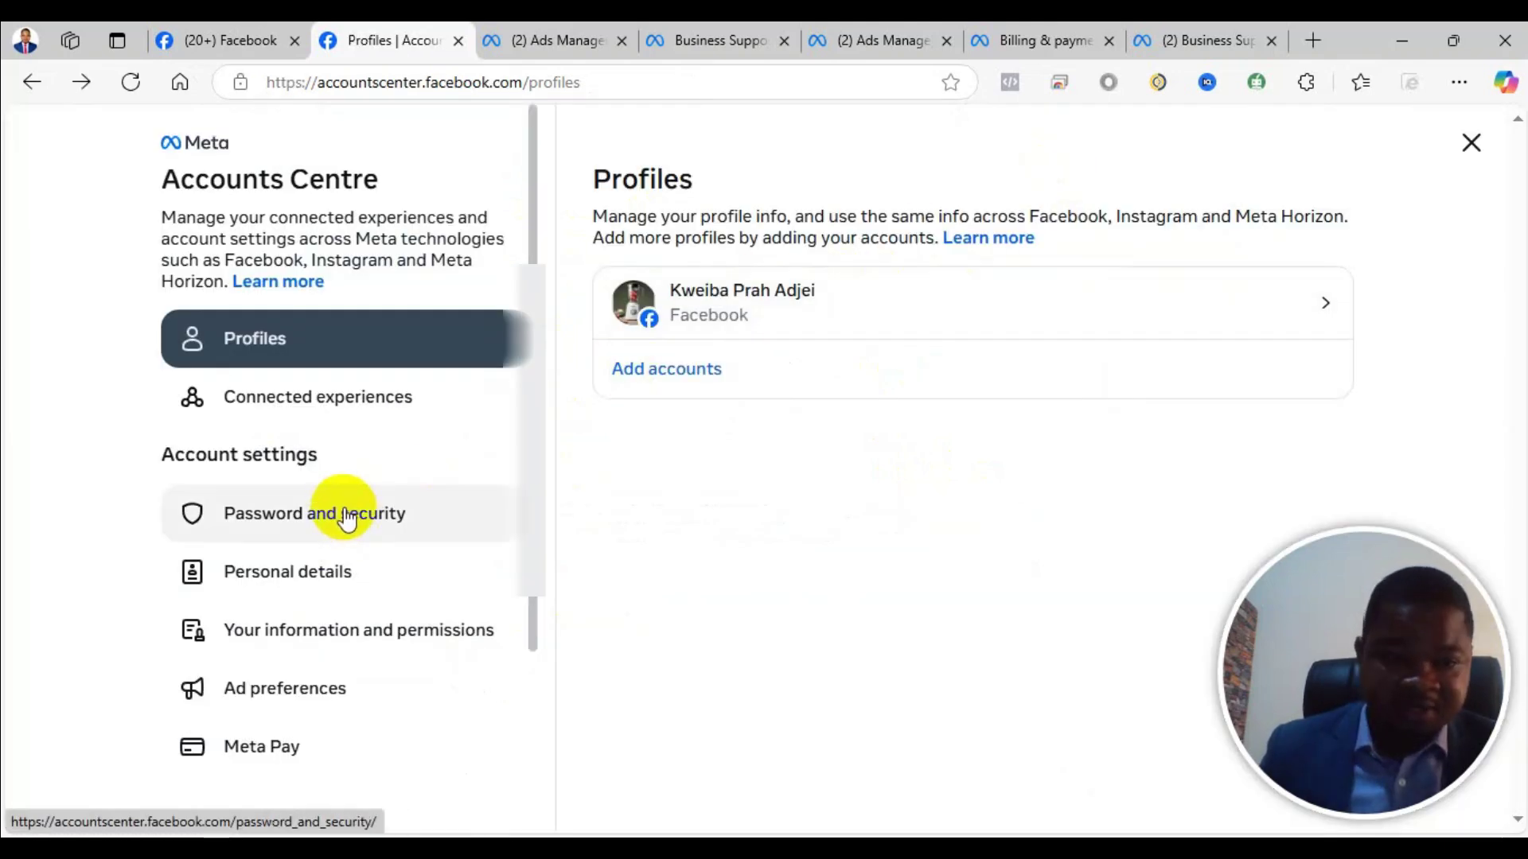
{"action": "left_click", "coordinate": [356, 574]}
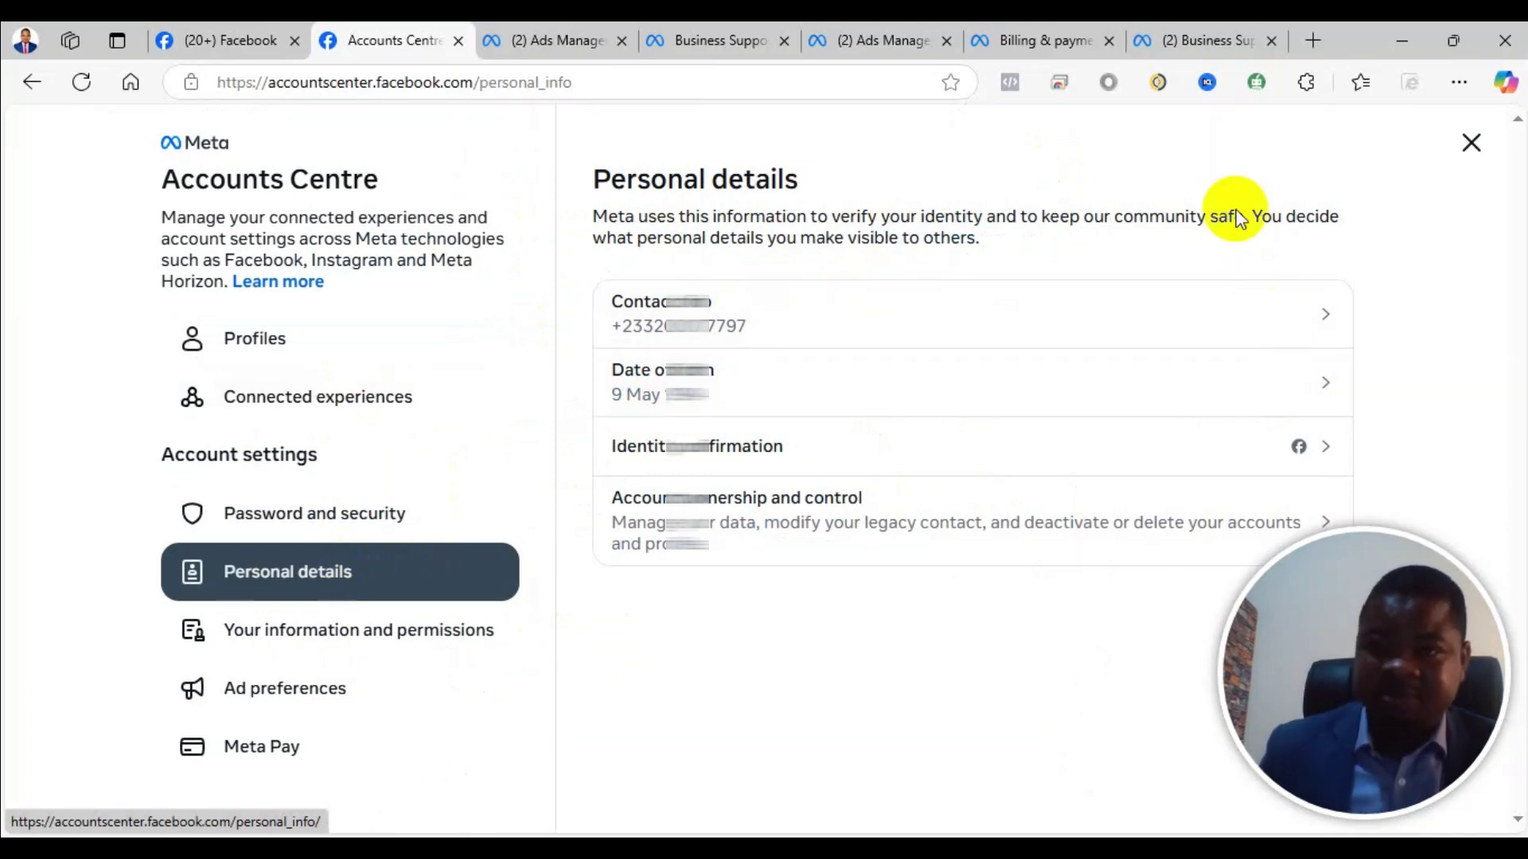
Return to the restricted account's Business support page and open its Advertising Standards link in a new tab
{"action": "left_click", "coordinate": [1216, 38]}
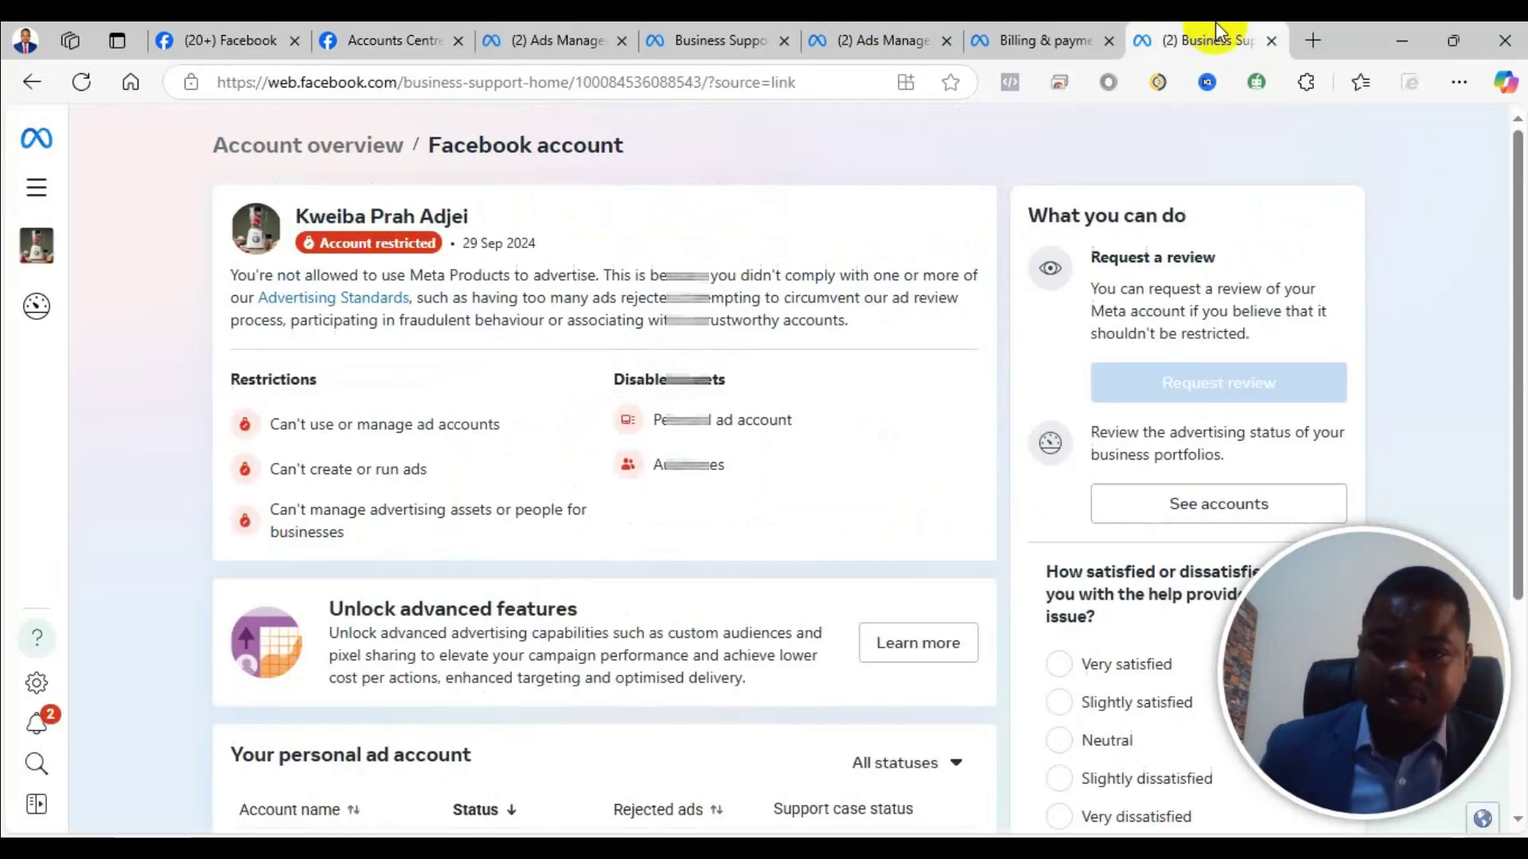
{"action": "left_click", "coordinate": [561, 36]}
{"action": "left_click", "coordinate": [700, 40]}
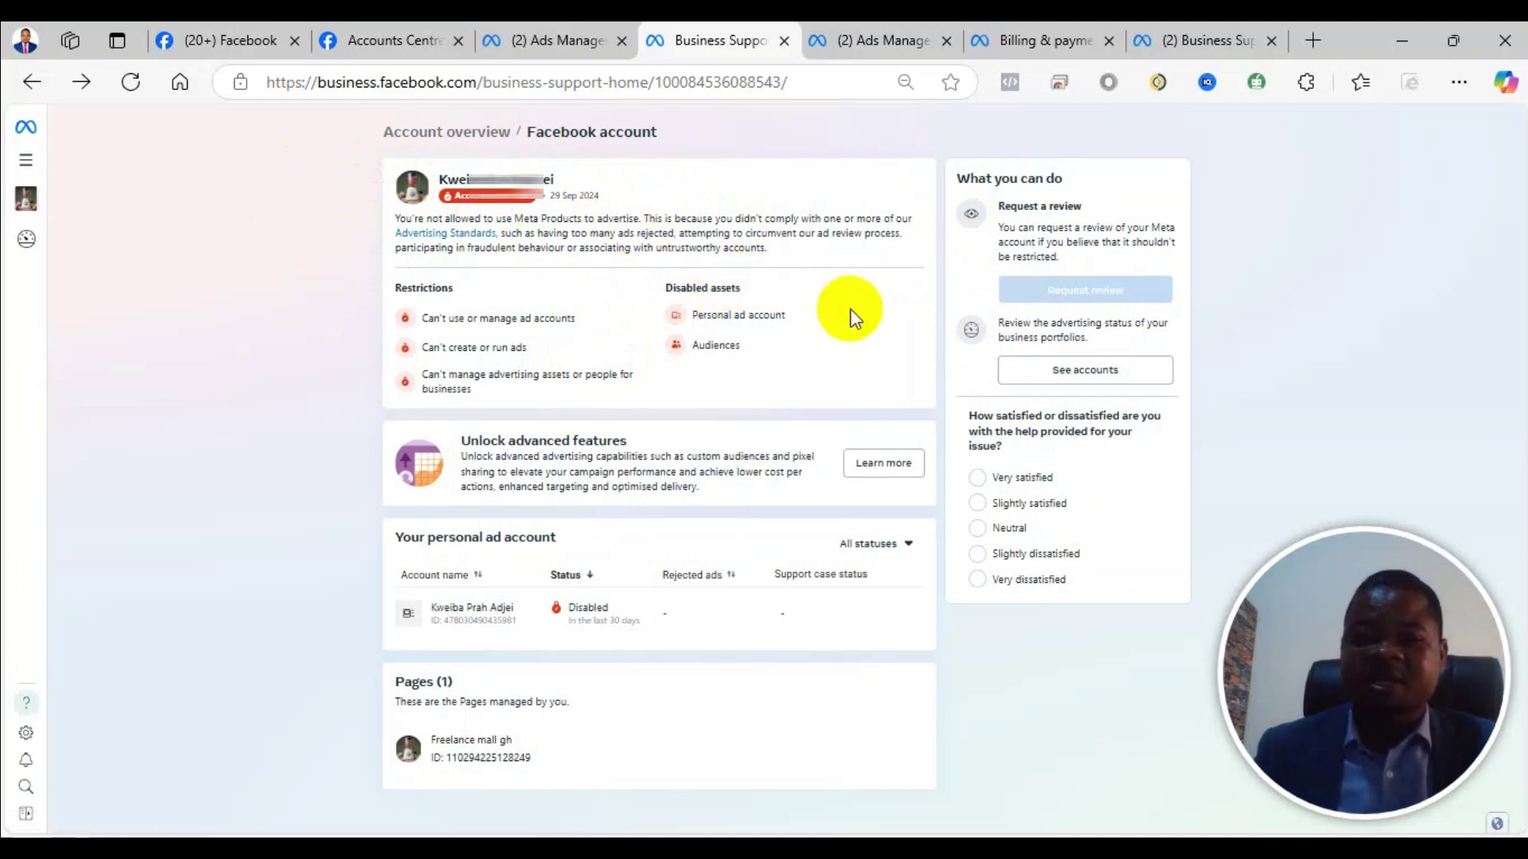
{"action": "right_click", "coordinate": [452, 234]}
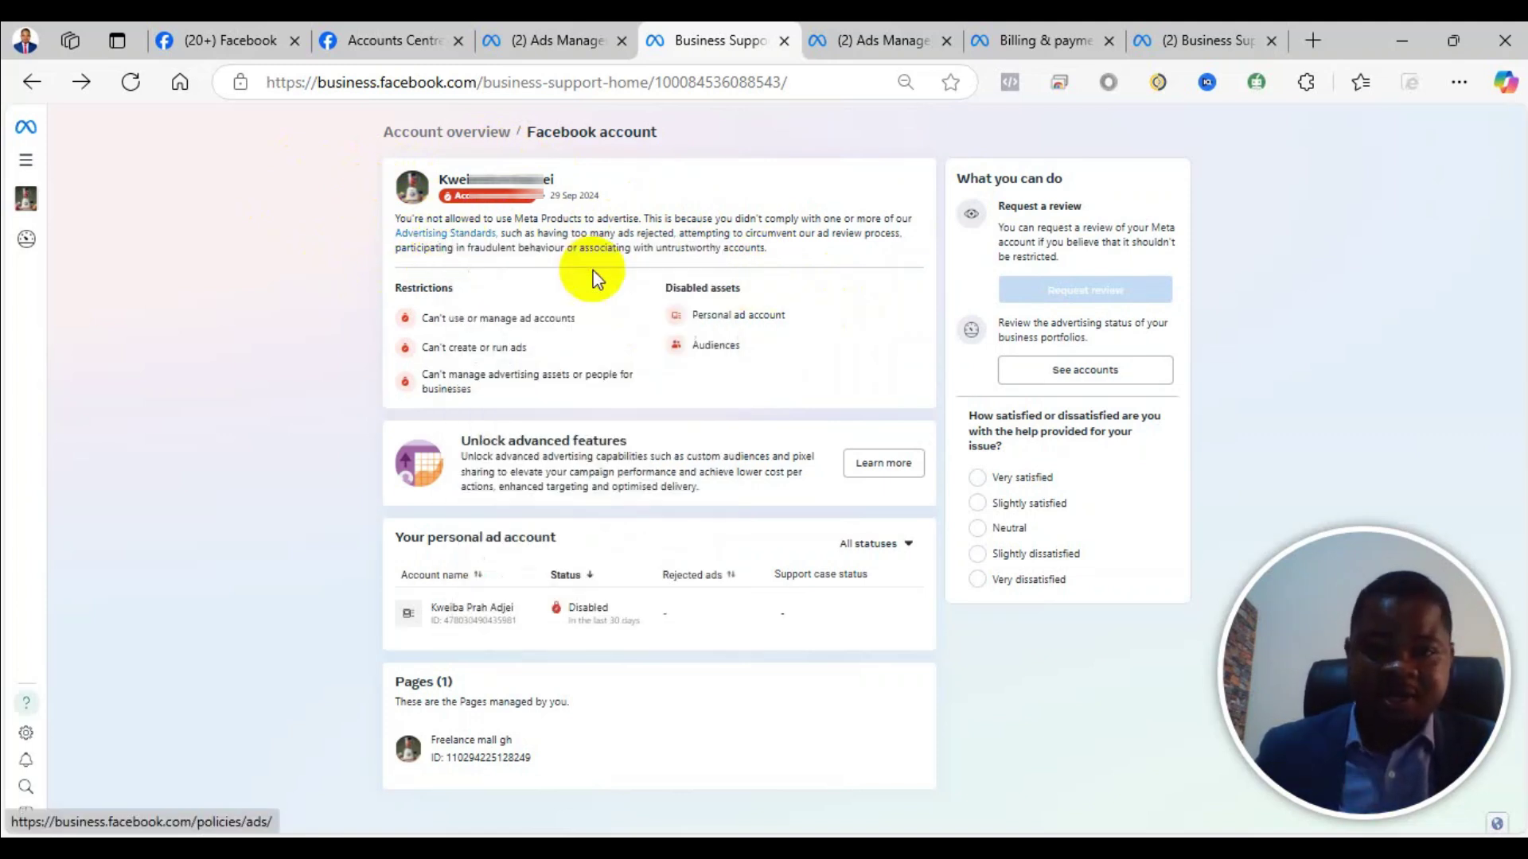
{"action": "left_click", "coordinate": [543, 259]}
{"action": "left_click", "coordinate": [796, 40]}
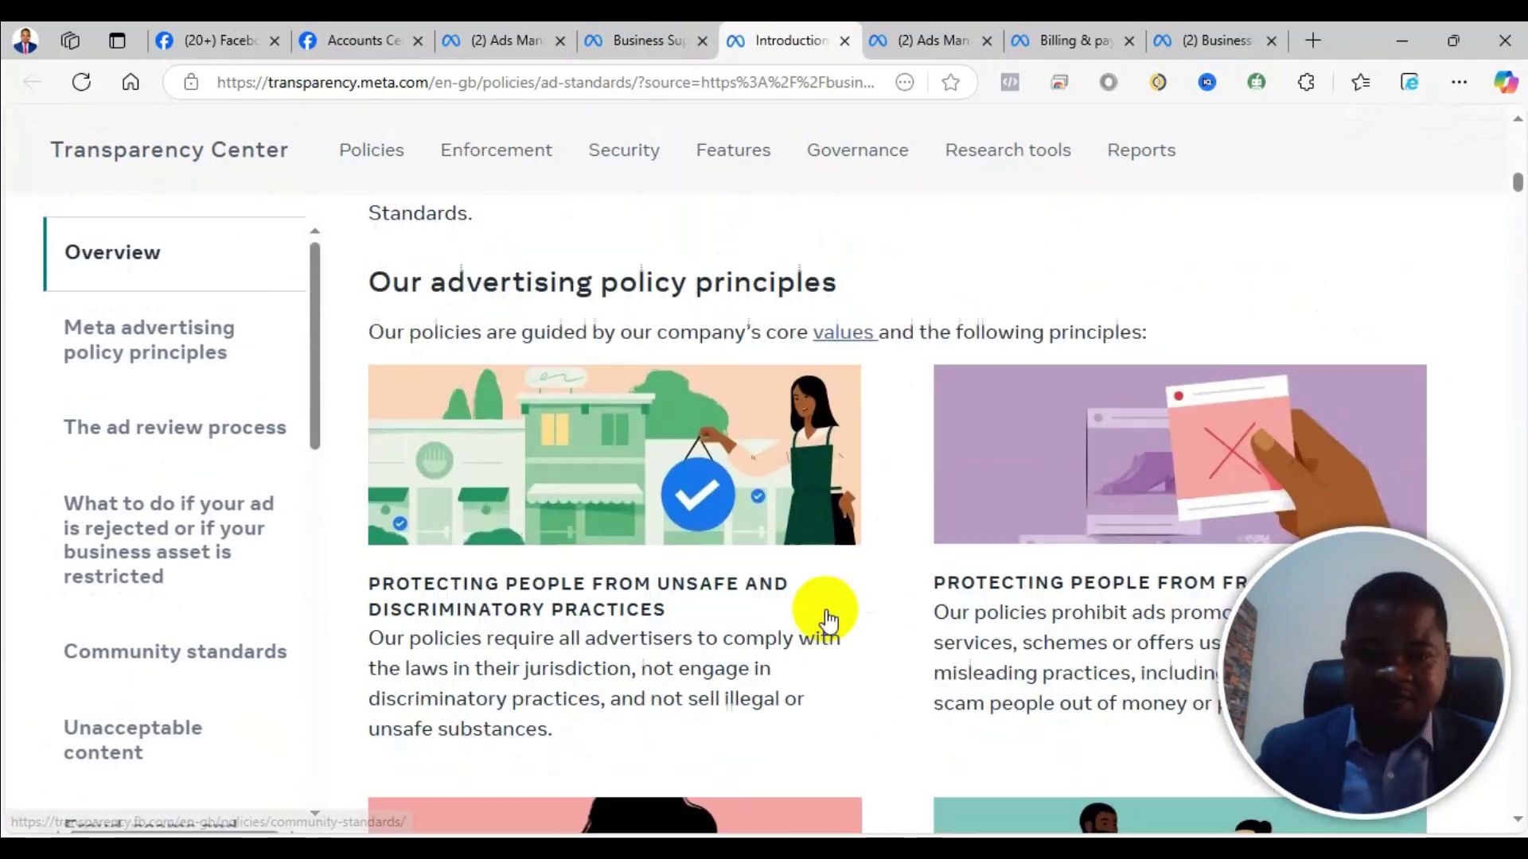
Go from the Advertising Standards introduction to the Transparency Center's Policies page
{"action": "scroll", "coordinate": [631, 205], "scroll_direction": "up", "scroll_amount": 15}
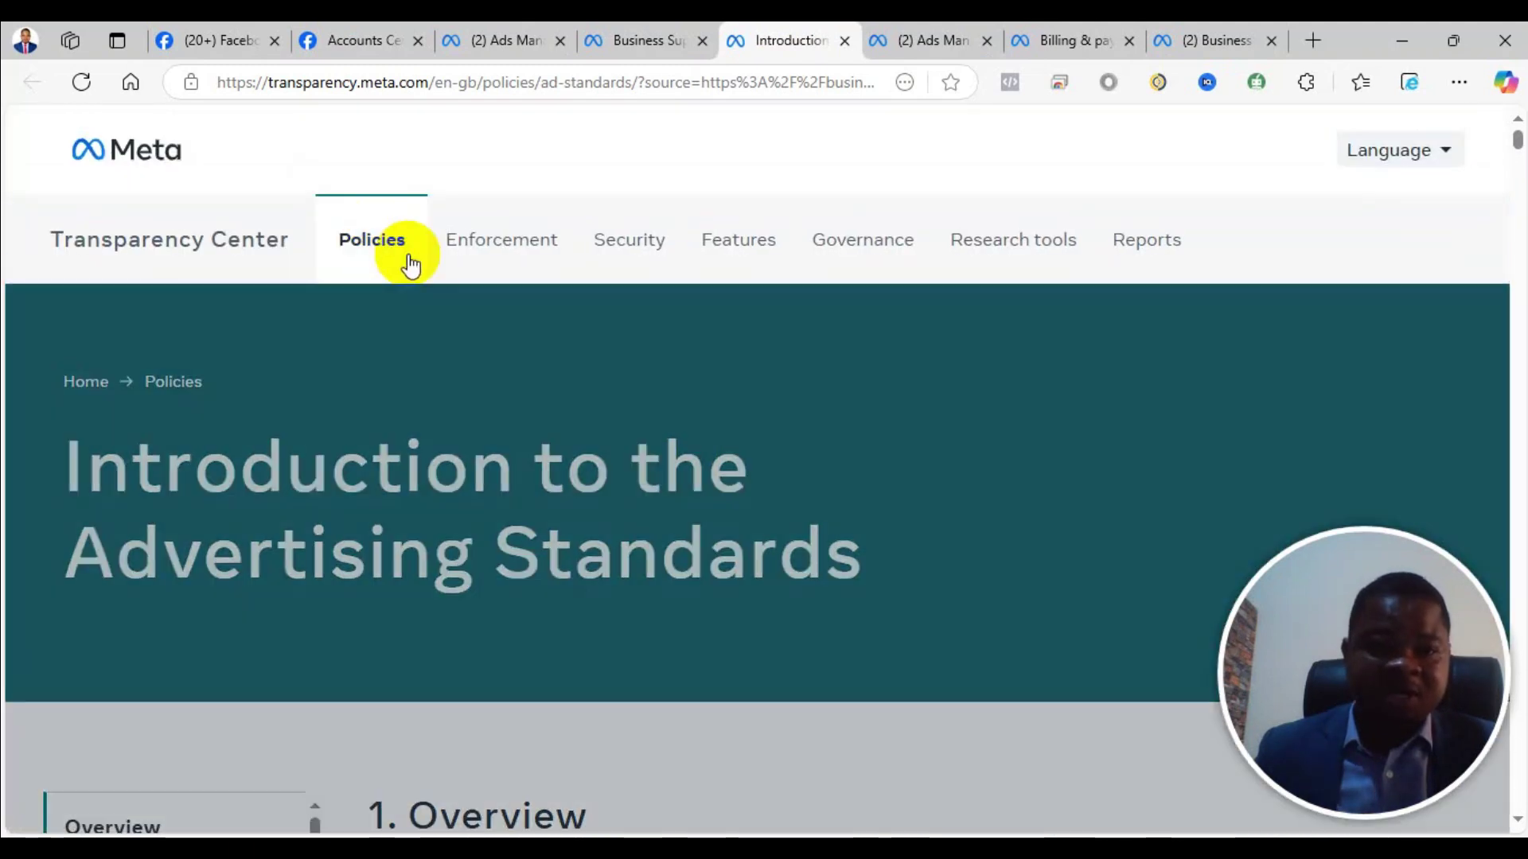
{"action": "mouse_move", "coordinate": [409, 256]}
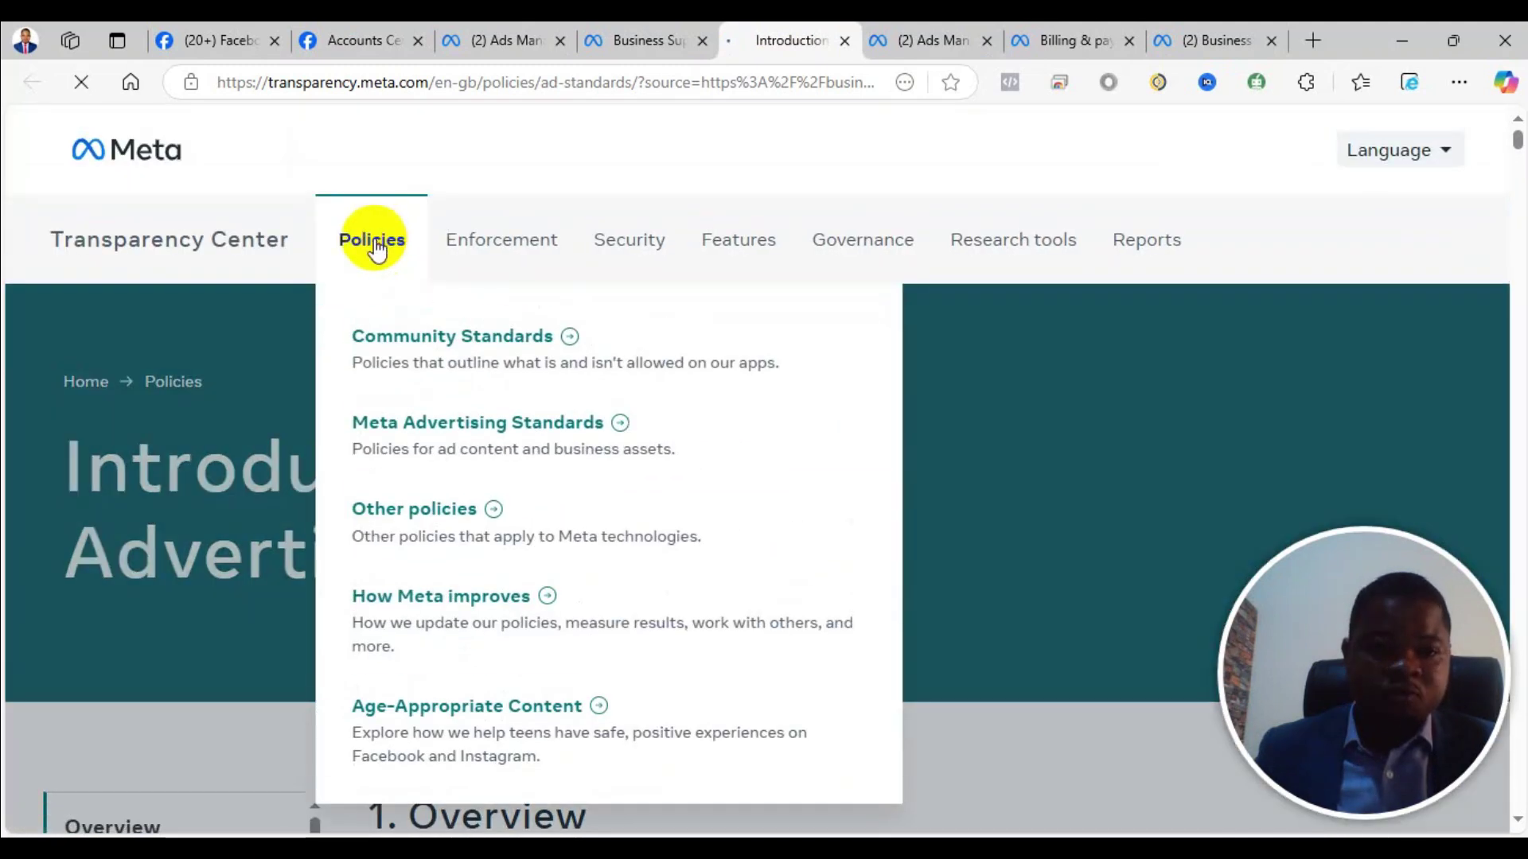
{"action": "left_click", "coordinate": [493, 441]}
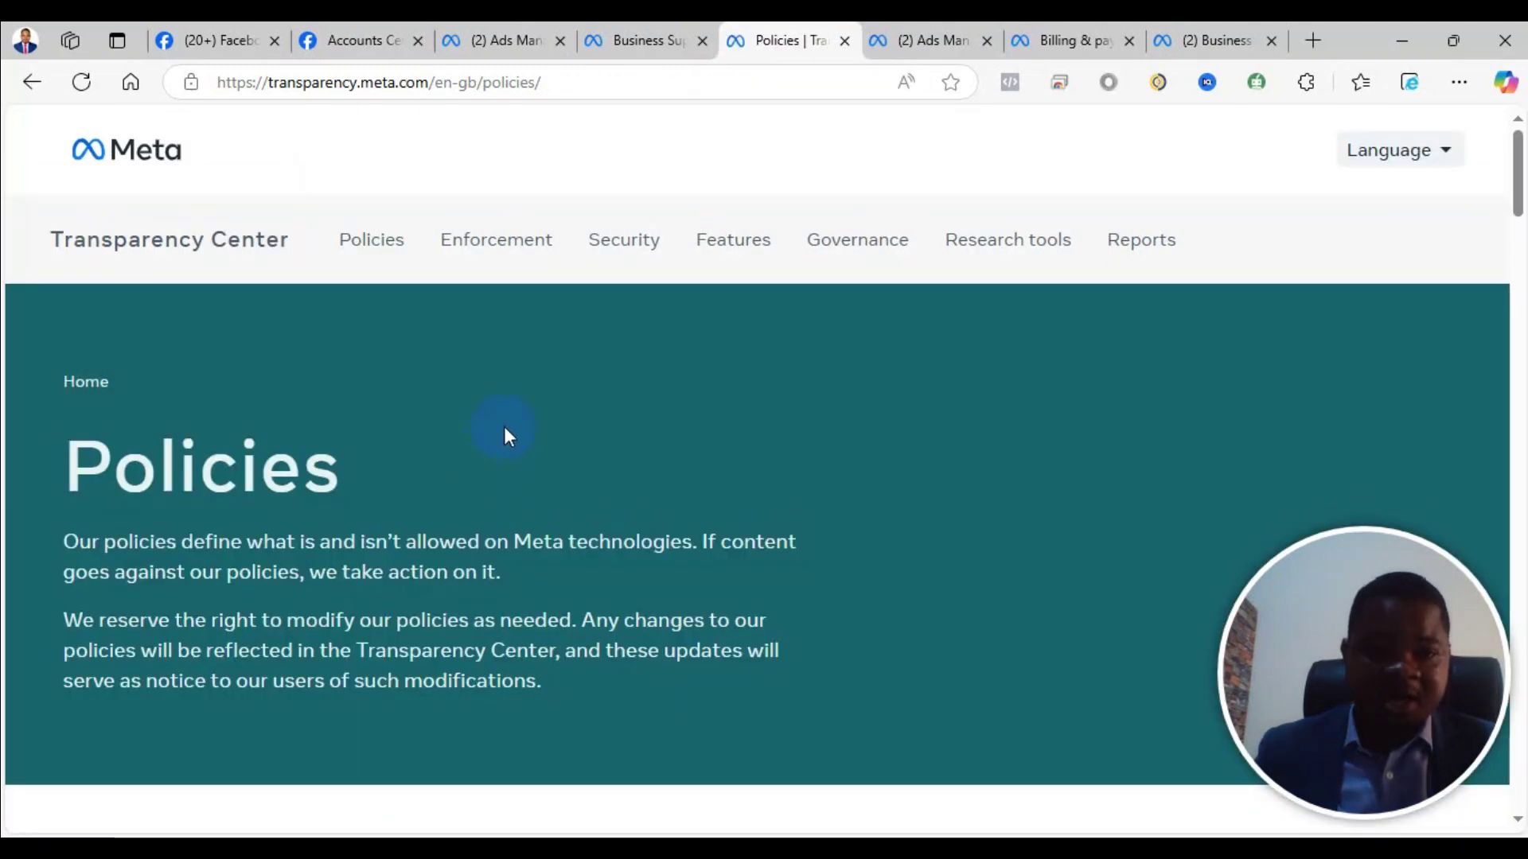
Skim the Community Standards topics on the Policies page and open the Meta Advertising Standards
{"action": "scroll", "coordinate": [504, 430], "scroll_direction": "down", "scroll_amount": 5}
{"action": "scroll", "coordinate": [504, 430], "scroll_direction": "down", "scroll_amount": 8}
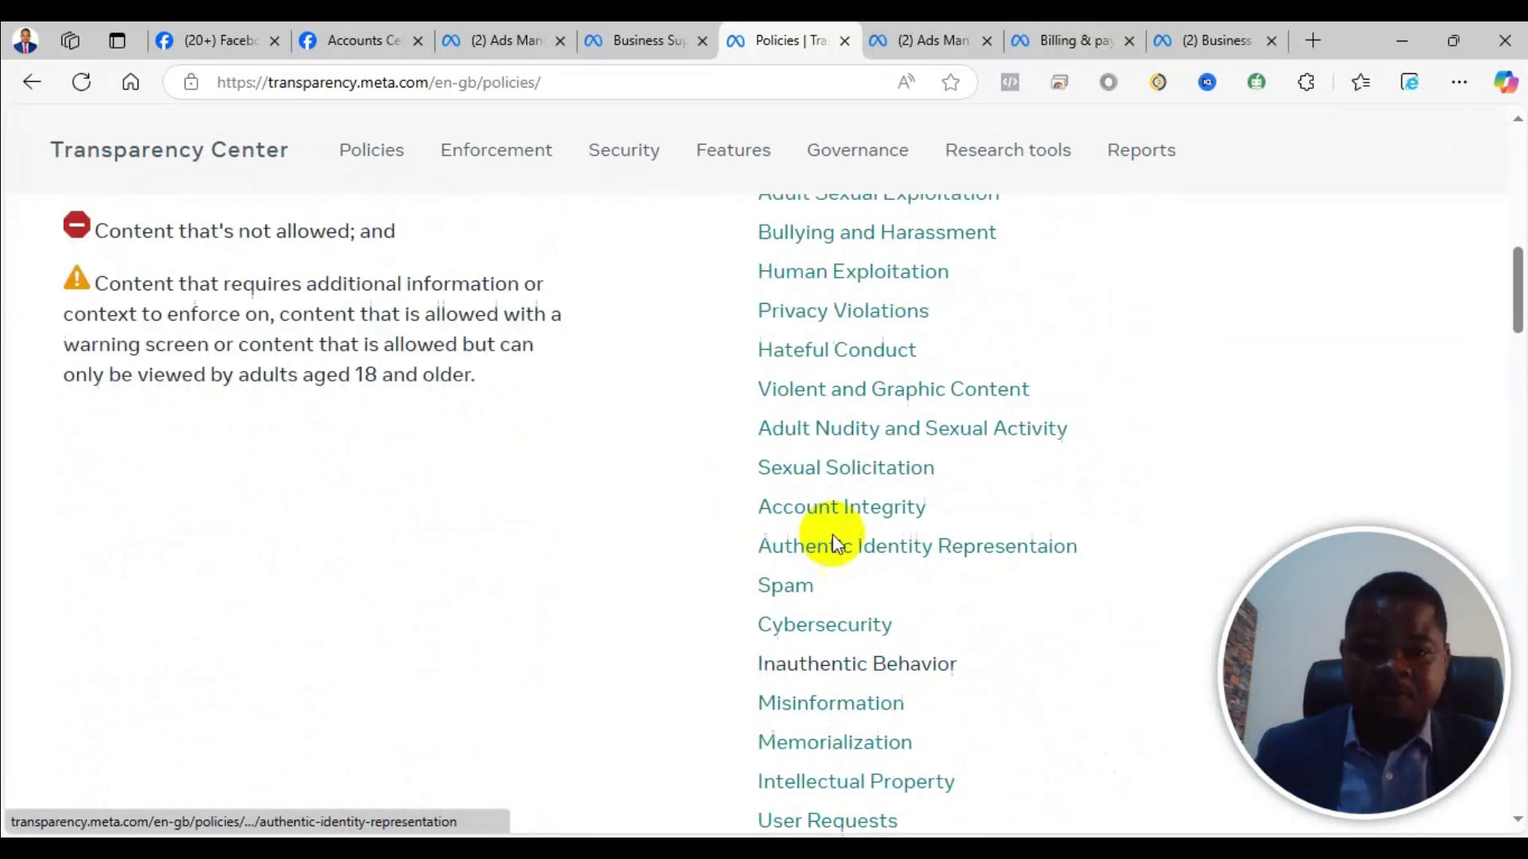
{"action": "scroll", "coordinate": [831, 538], "scroll_direction": "up", "scroll_amount": 7}
{"action": "mouse_move", "coordinate": [386, 168]}
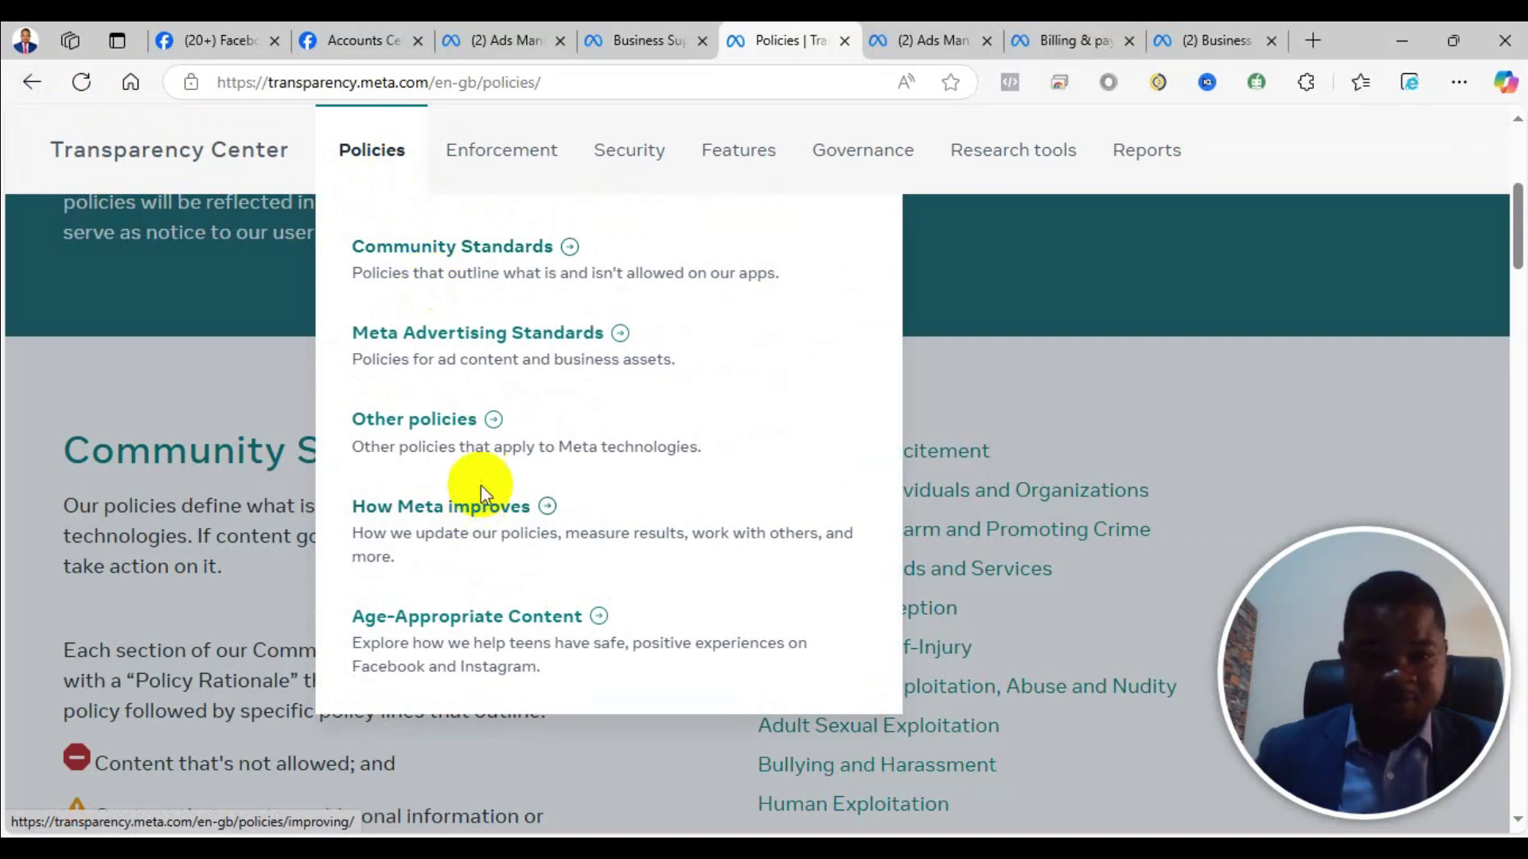
{"action": "left_click", "coordinate": [608, 334]}
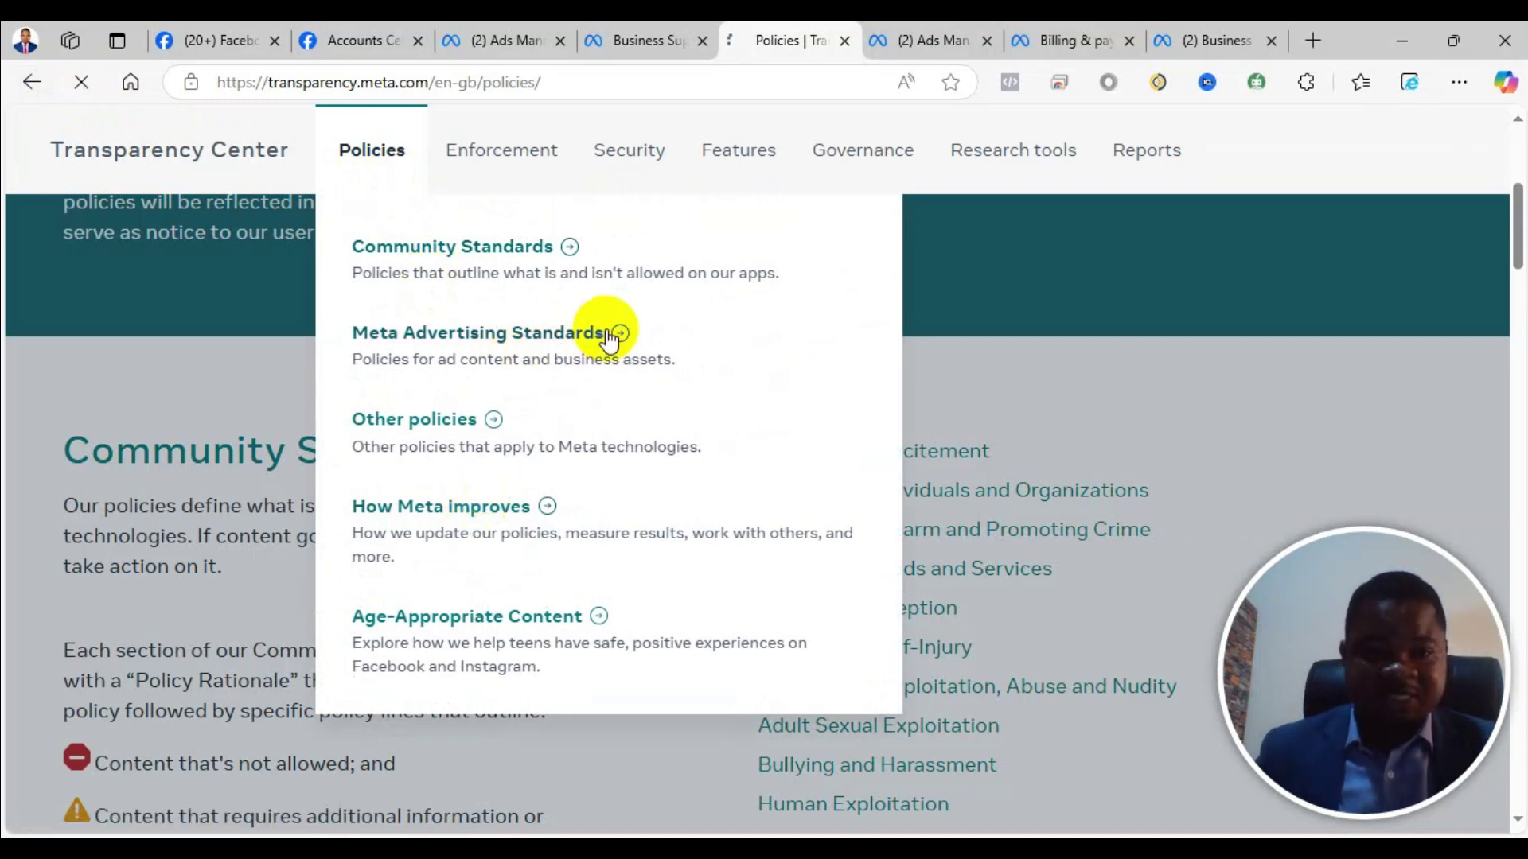
Read through the Advertising Standards from the policy principles to the ad review process and return to the restricted account's Business support page
{"action": "scroll", "coordinate": [963, 605], "scroll_direction": "down", "scroll_amount": 4}
{"action": "scroll", "coordinate": [963, 605], "scroll_direction": "down", "scroll_amount": 15}
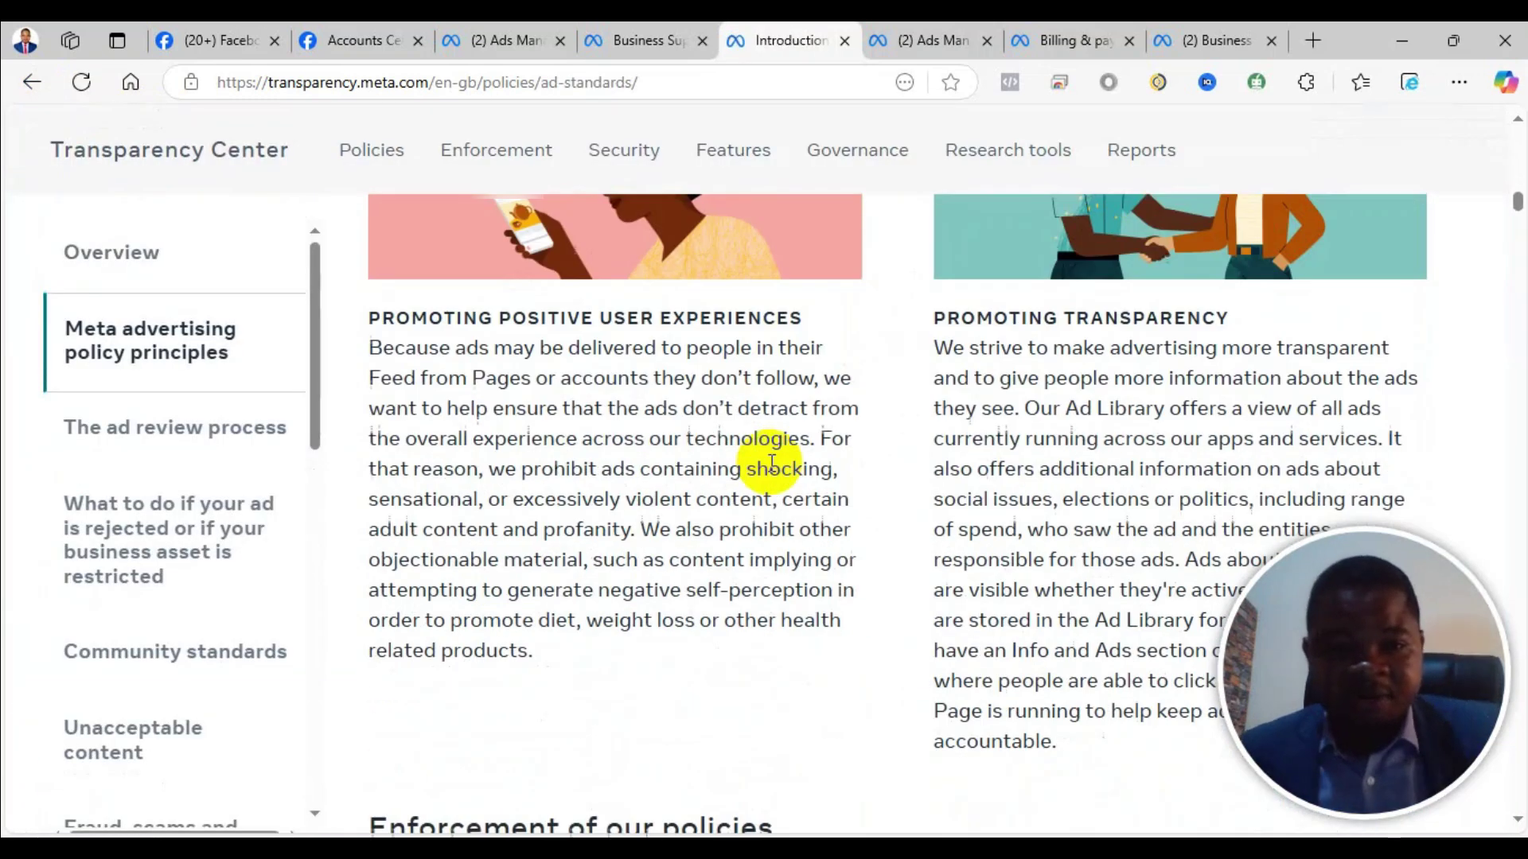
{"action": "scroll", "coordinate": [199, 477], "scroll_direction": "down", "scroll_amount": 10}
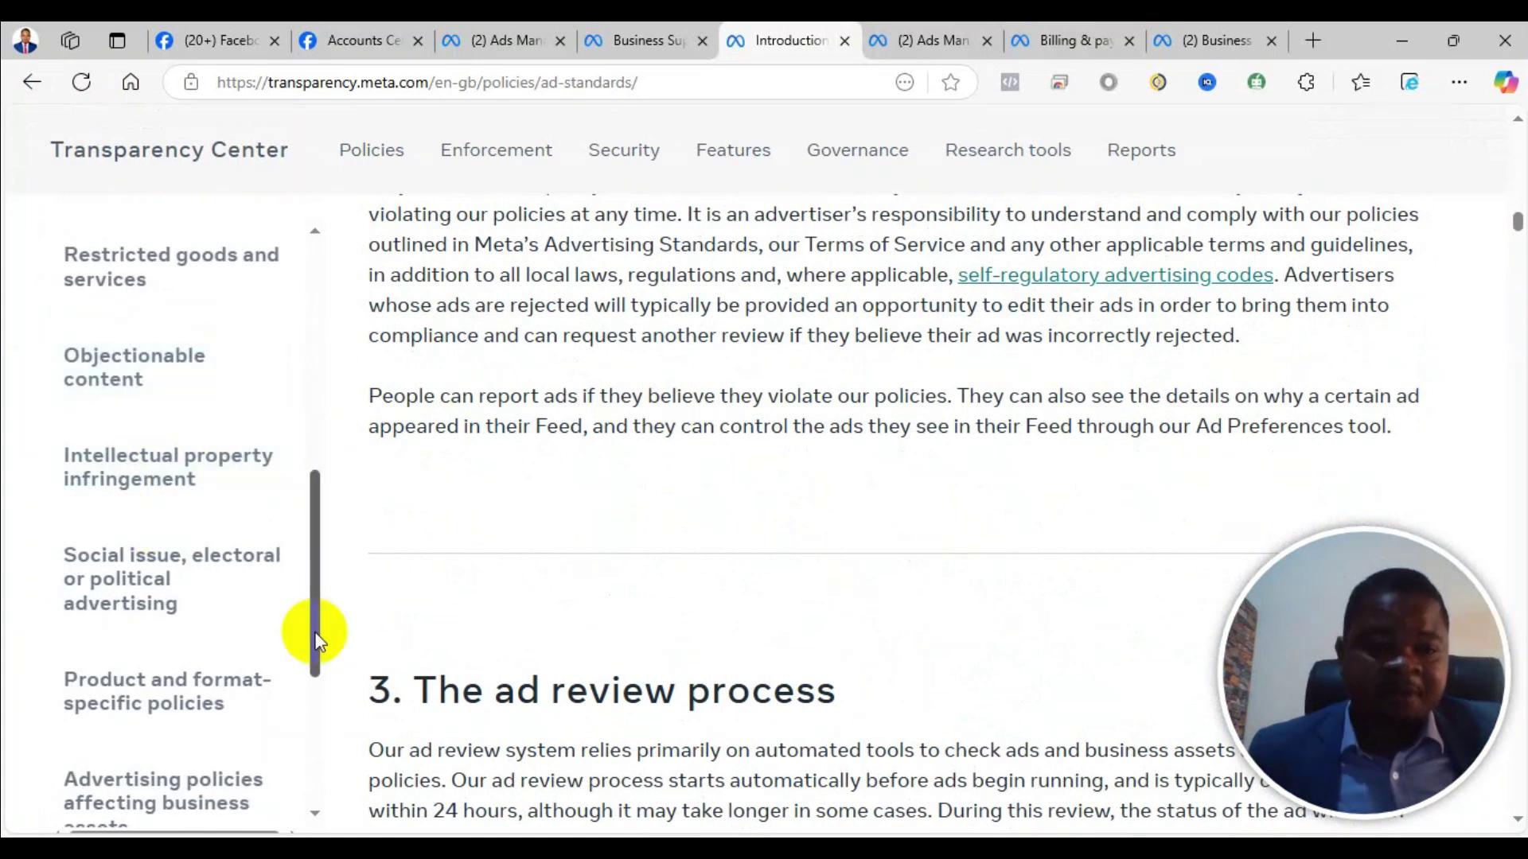
{"action": "left_click", "coordinate": [641, 40]}
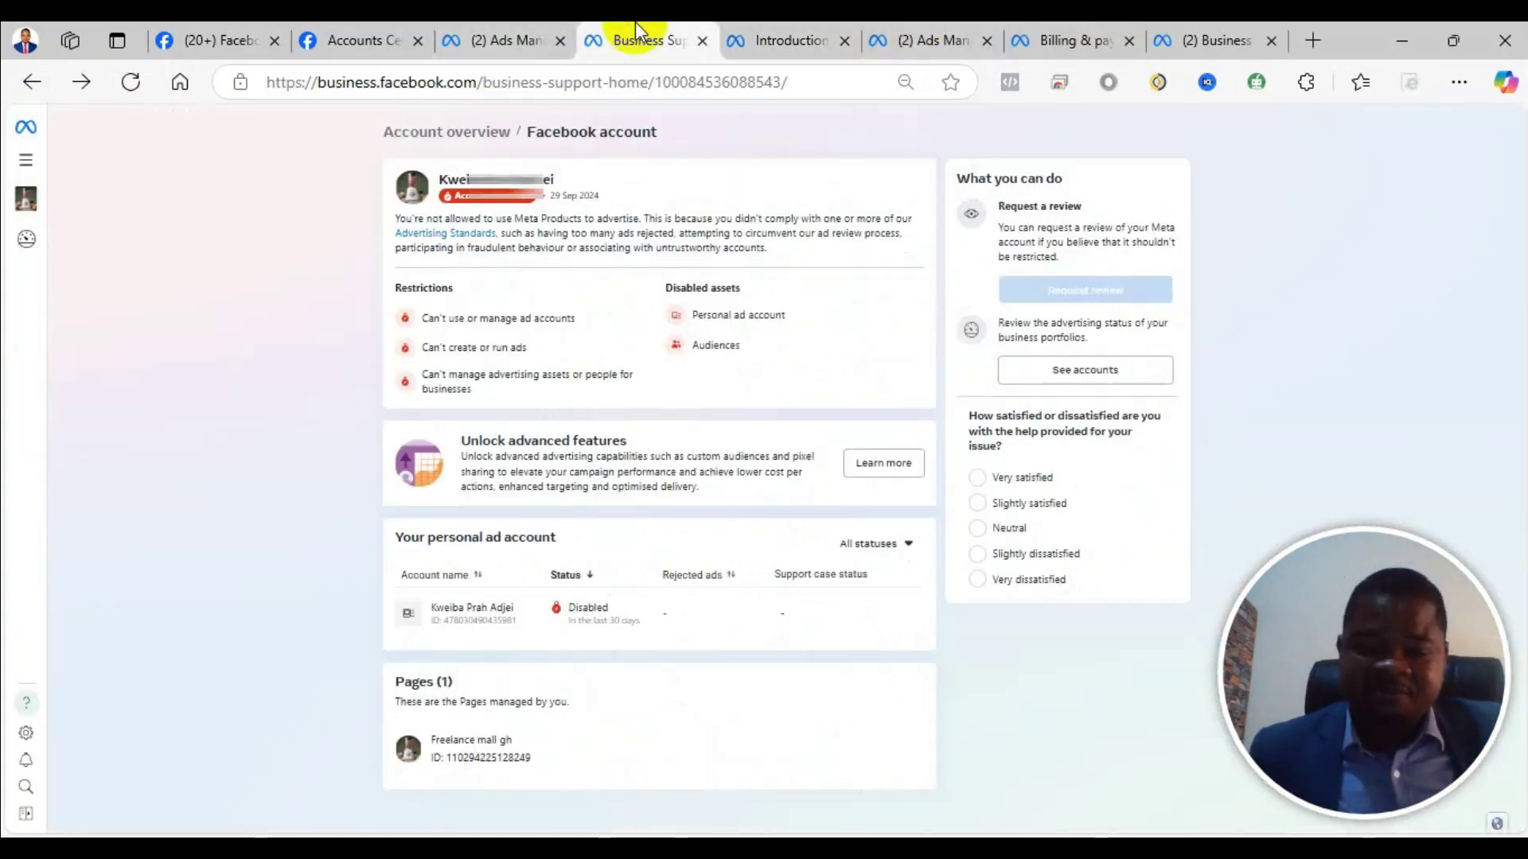